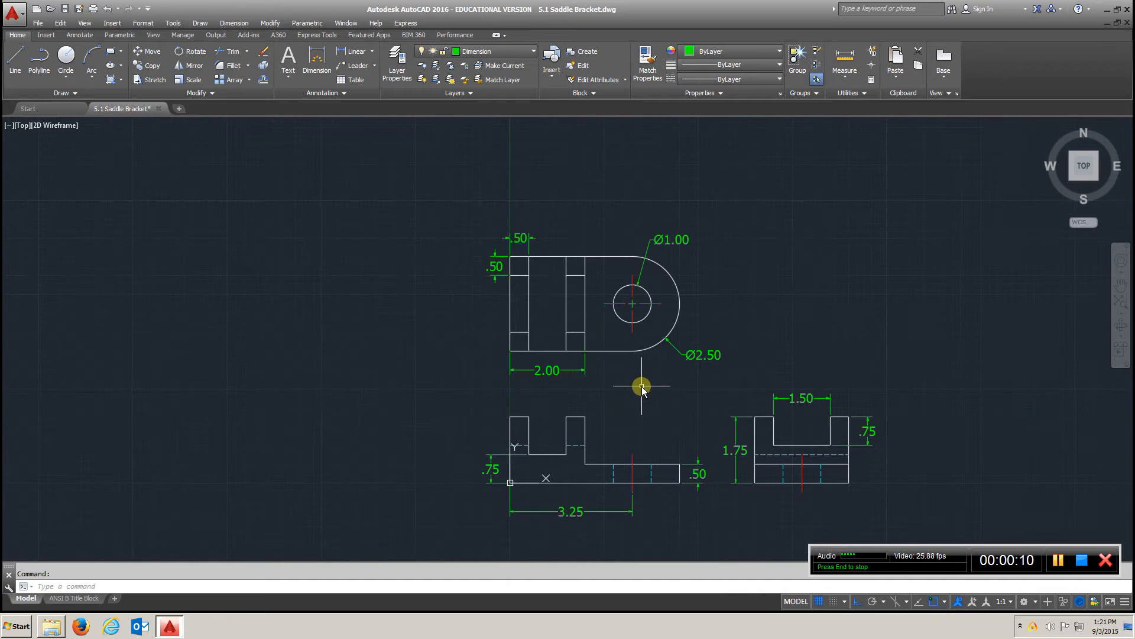
- Examine the finished saddle bracket views, the row of drawing stages, and the dimensioned construction box of the first stage
middle_click_drag(642, 387, 558, 335)
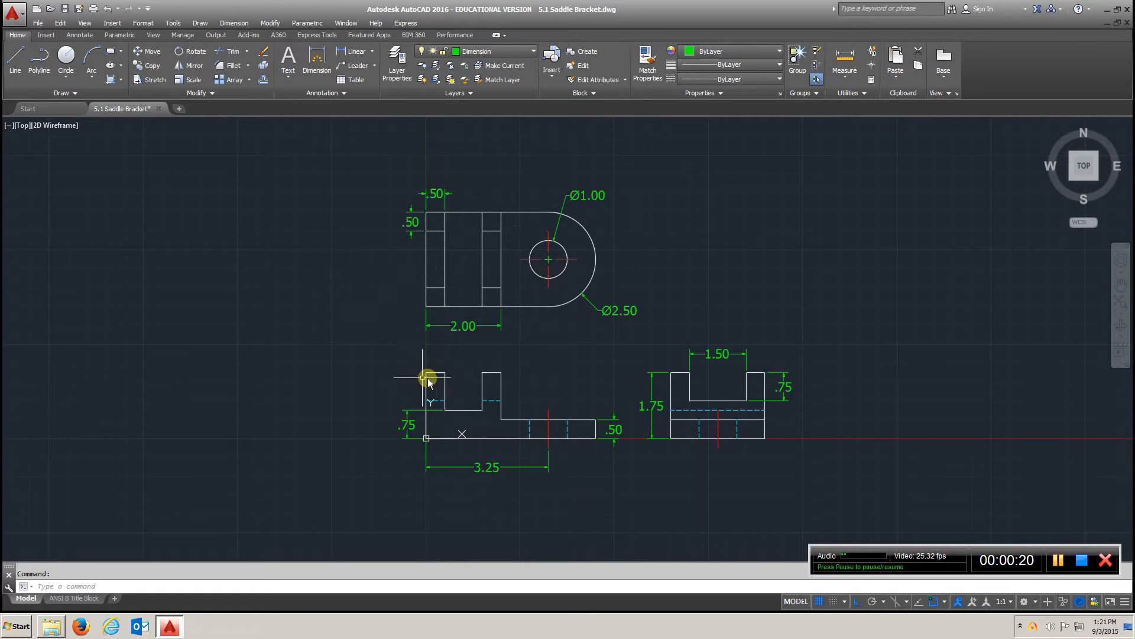
scroll(450, 382, "down", 8)
middle_click_drag(436, 374, 801, 388)
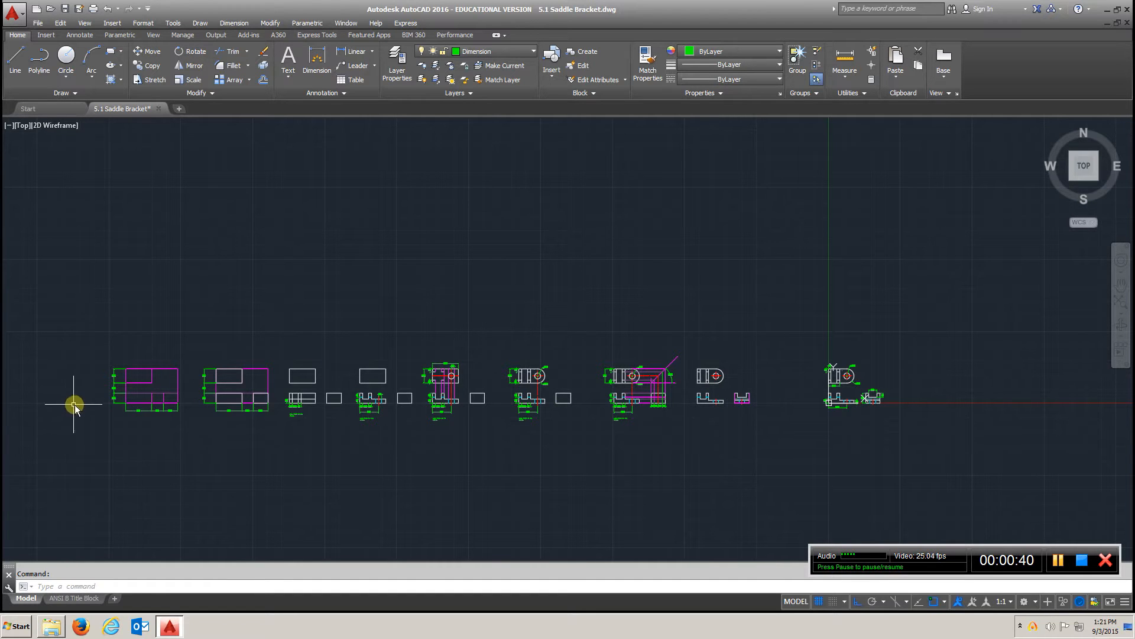
scroll(89, 398, "up", 7)
mouse_move(215, 375)
middle_mouse_down()
mouse_move(330, 337)
mouse_move(614, 343)
middle_mouse_up()
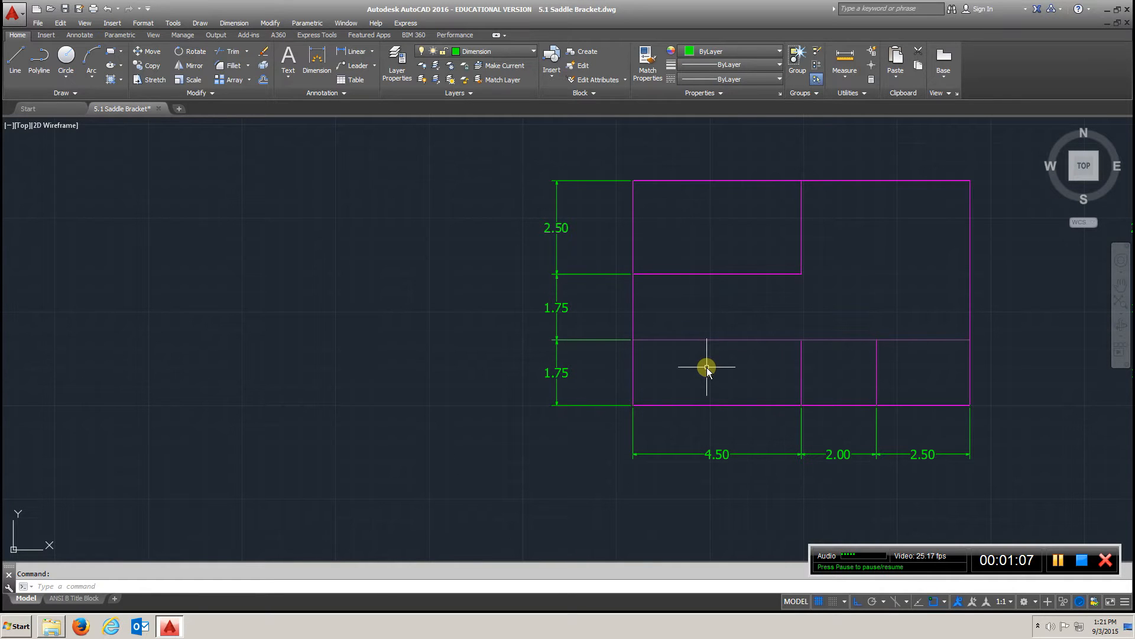
middle_click_drag(725, 367, 24, 363)
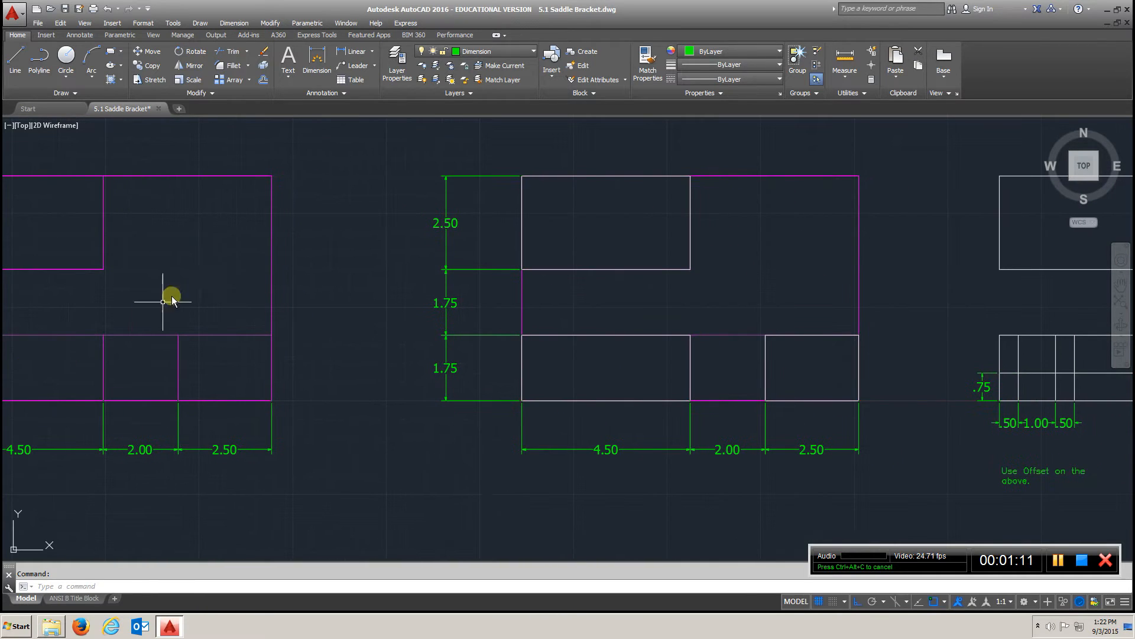
- Make Object the current layer
left_click(534, 52)
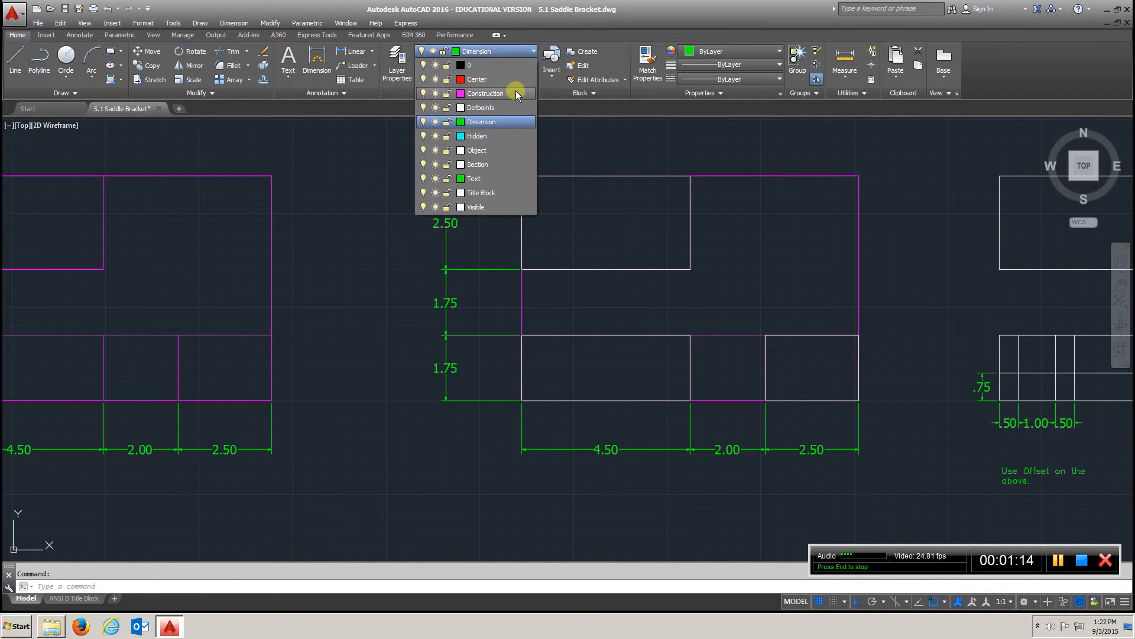
left_click(495, 151)
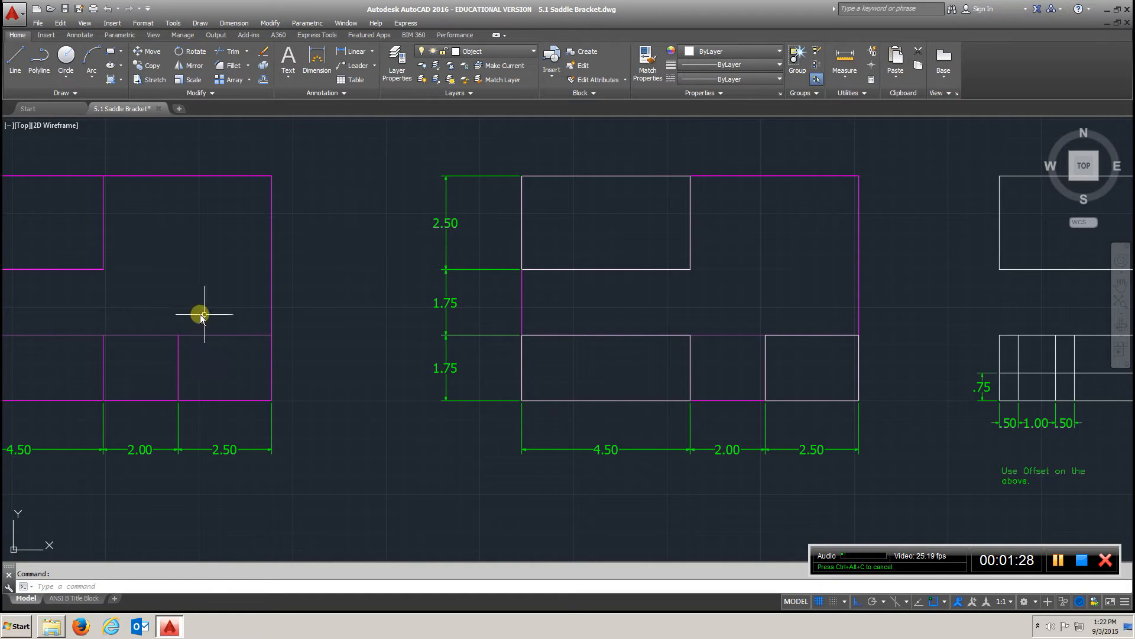
- Examine the offset lines in the third stage's front view and the trimmed, dimensioned front view of the fourth stage
mouse_move(900, 299)
middle_mouse_down()
mouse_move(540, 294)
mouse_move(398, 254)
mouse_move(375, 286)
mouse_move(398, 334)
mouse_move(271, 325)
mouse_move(297, 334)
middle_mouse_up()
scroll(385, 288, "up", 3)
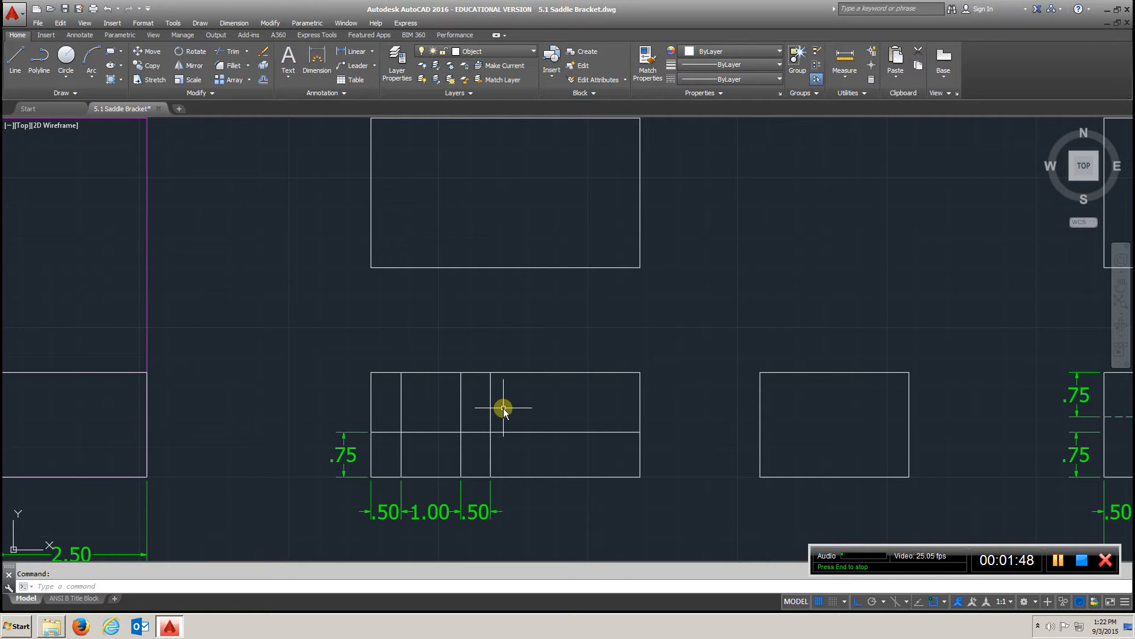
scroll(503, 409, "down", 2)
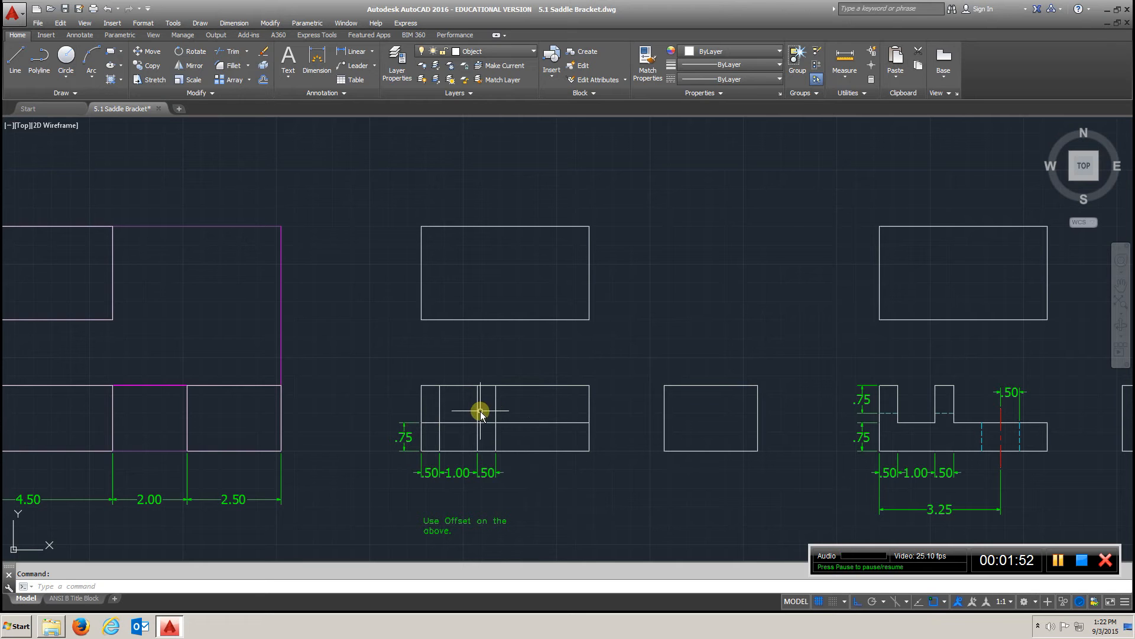
middle_click_drag(760, 425, 507, 412)
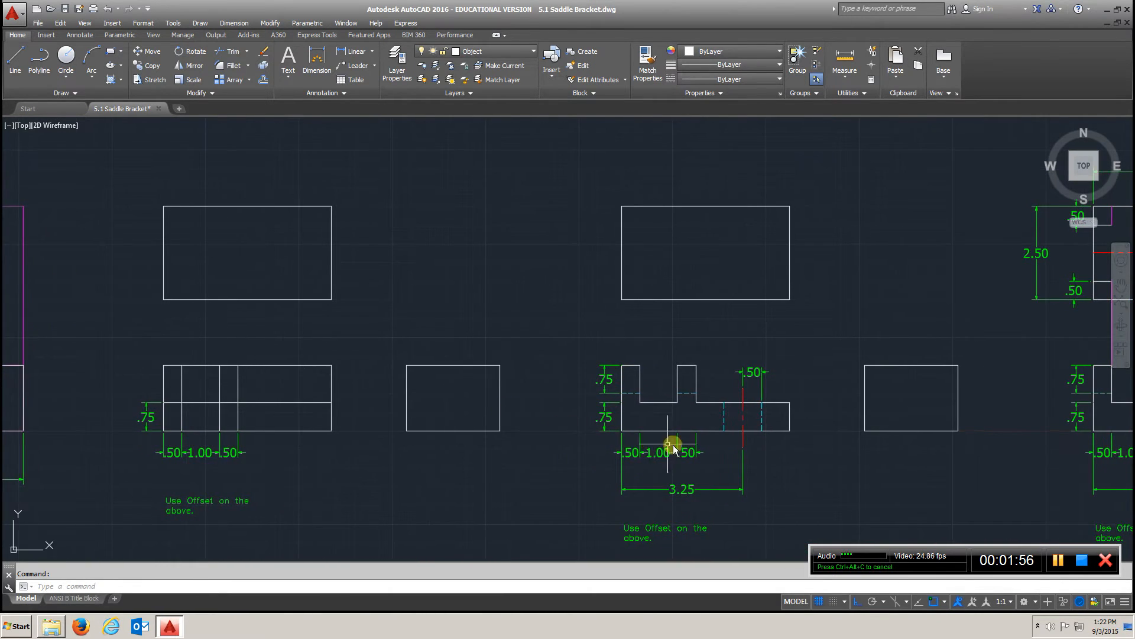
scroll(664, 398, "up", 3)
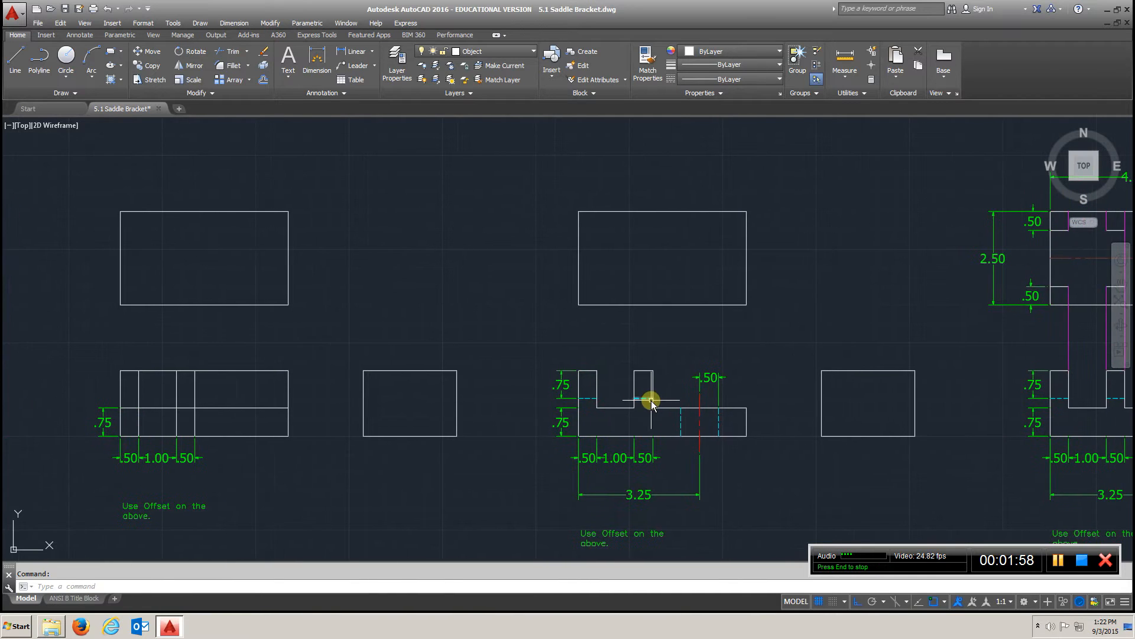
middle_click_drag(651, 401, 647, 345)
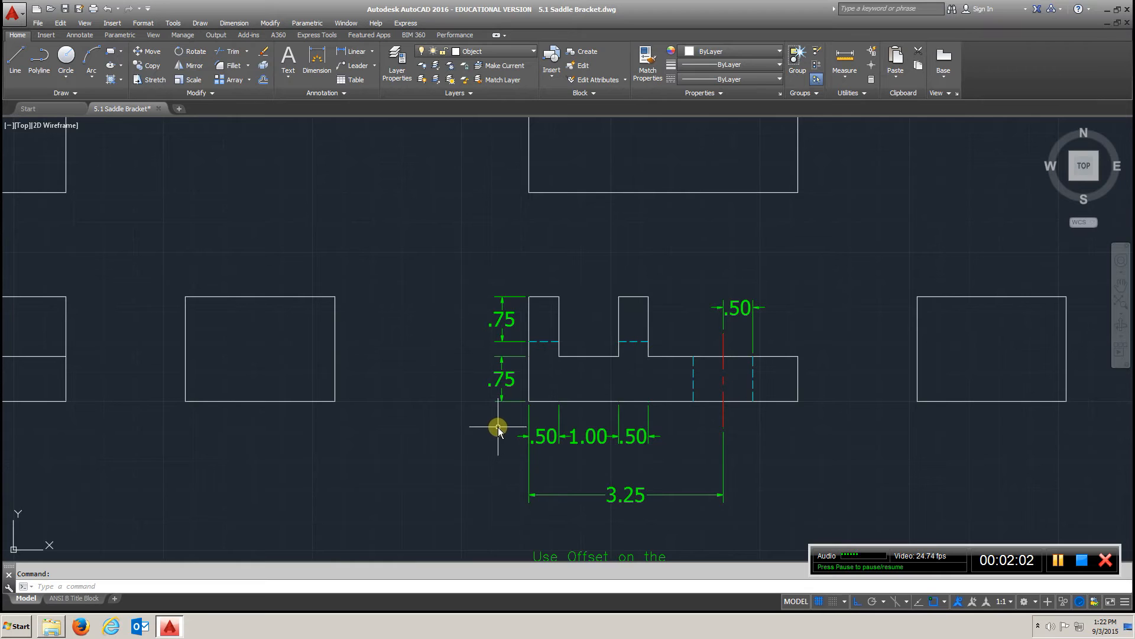
scroll(498, 427, "down", 3)
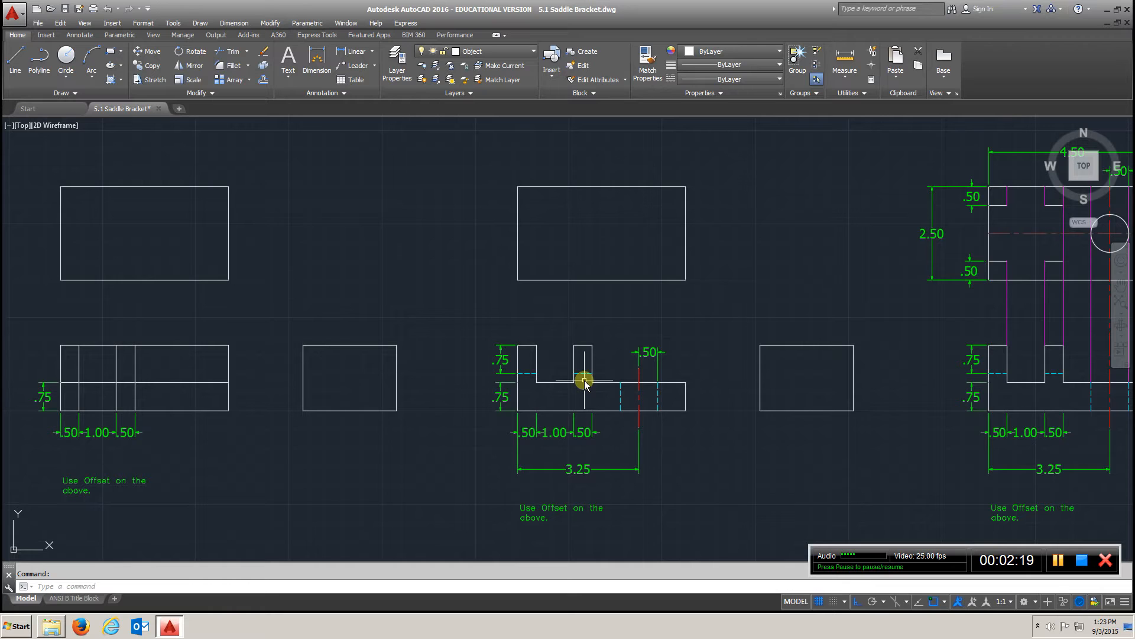
- Make Hidden the current layer and draw a short horizontal sample line between the fourth stage's top and front views
left_click(529, 53)
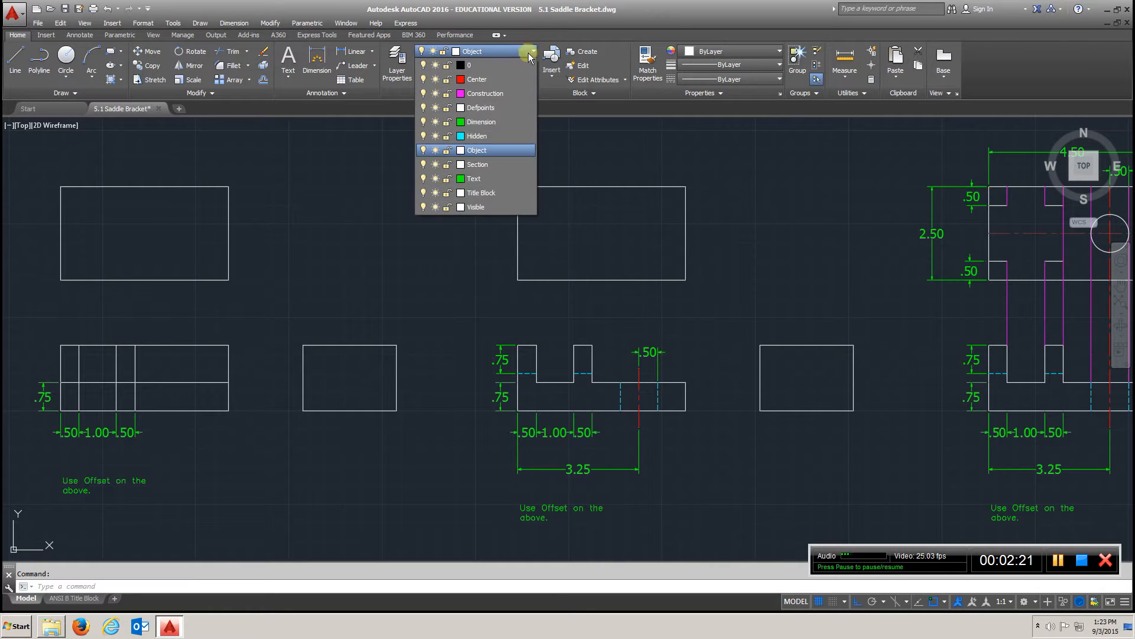
left_click(477, 136)
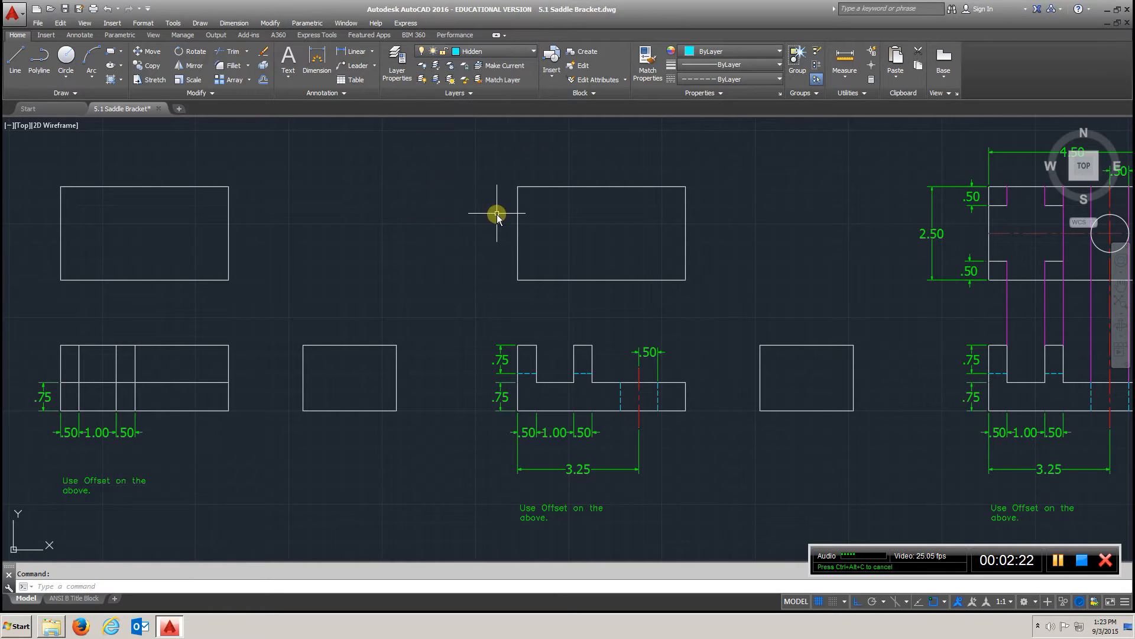
left_click(17, 74)
left_click(564, 308)
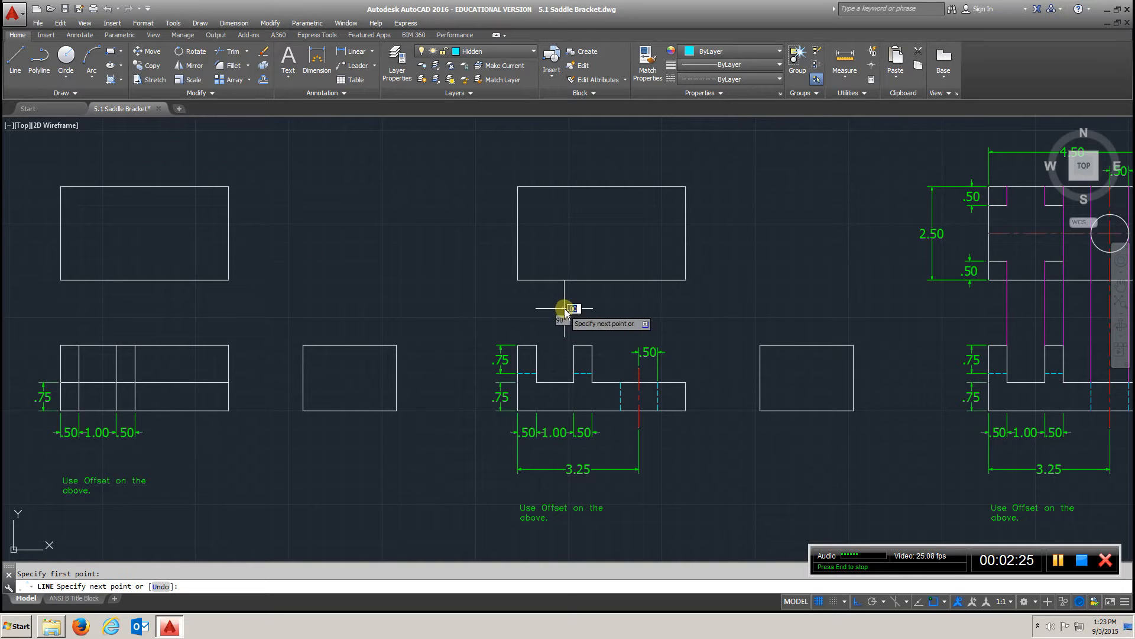
left_click(624, 309)
right_click(627, 309)
left_click(647, 317)
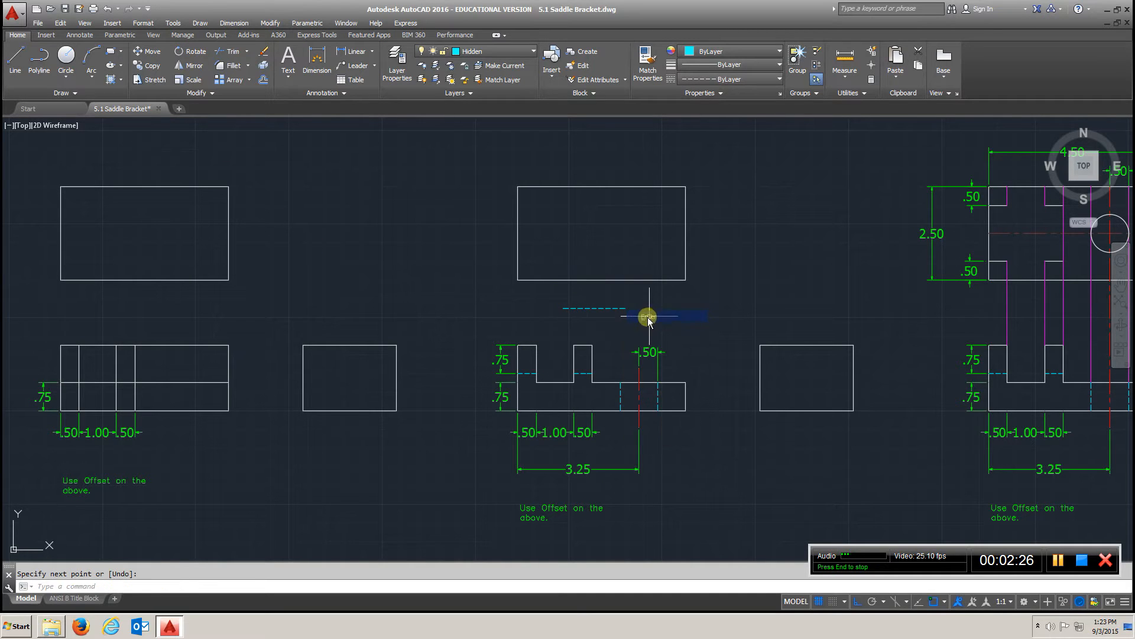
scroll(634, 318, "up", 5)
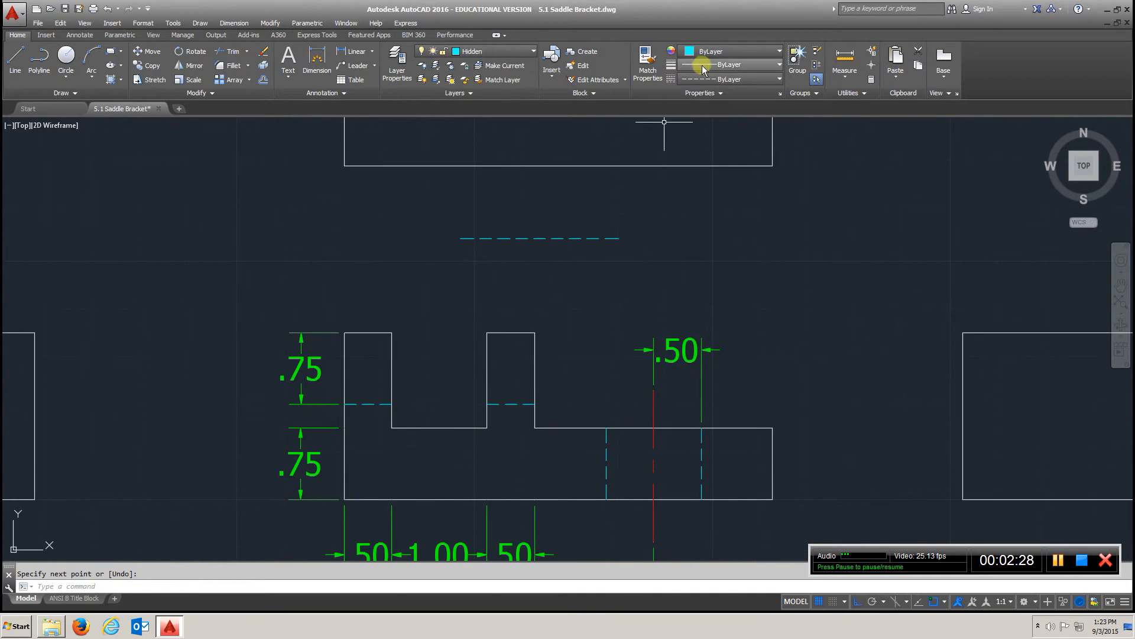
left_click(648, 62)
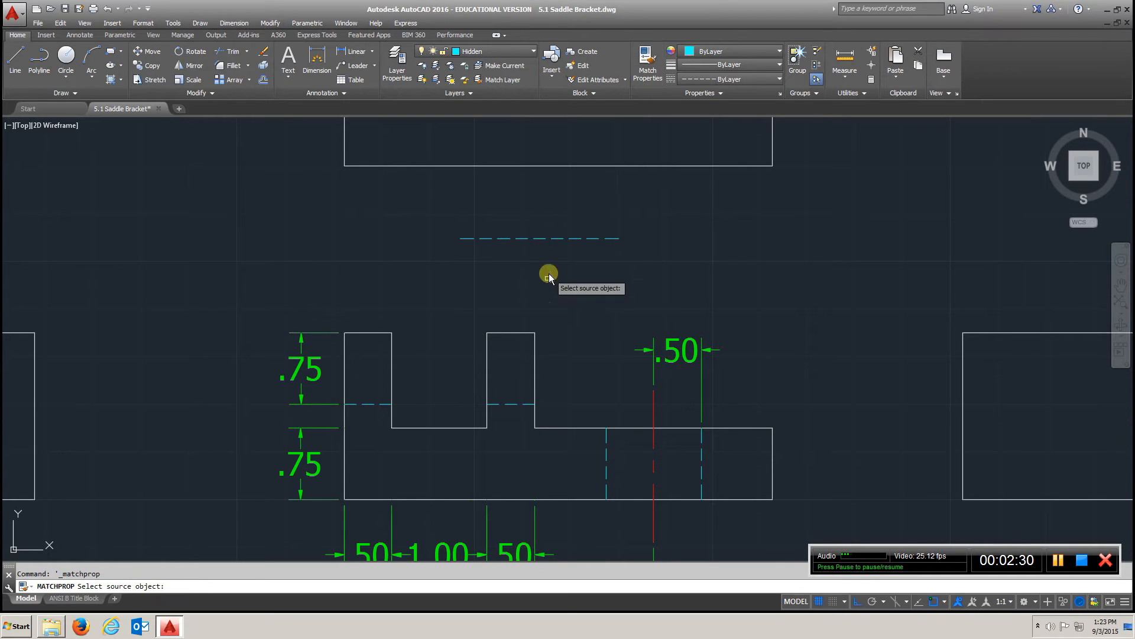
left_click(562, 238)
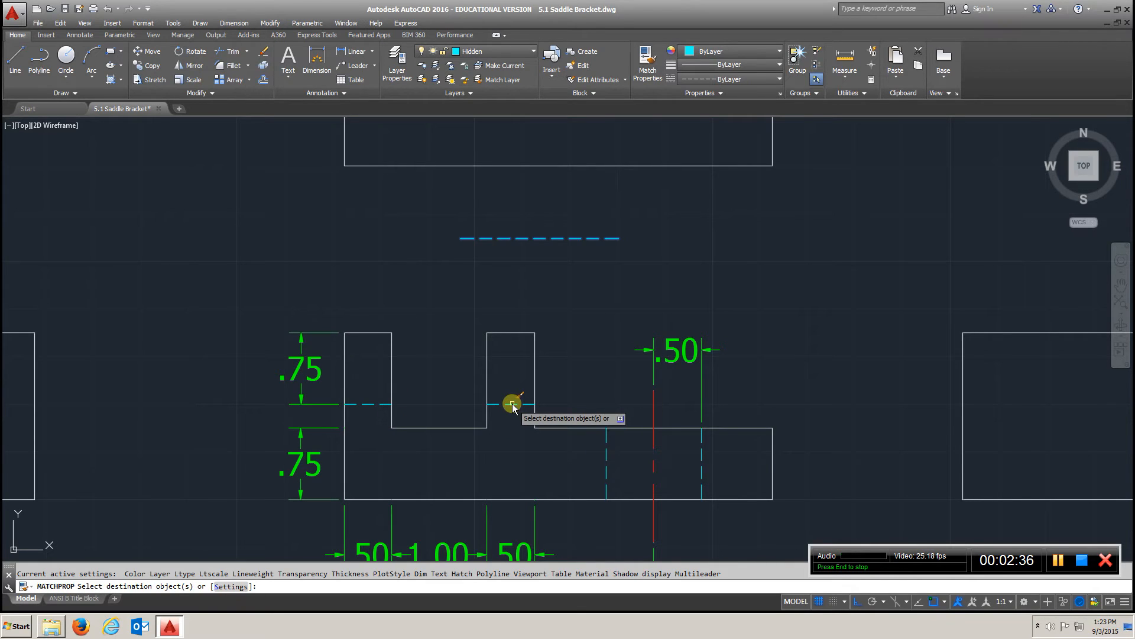
scroll(514, 401, "down", 2)
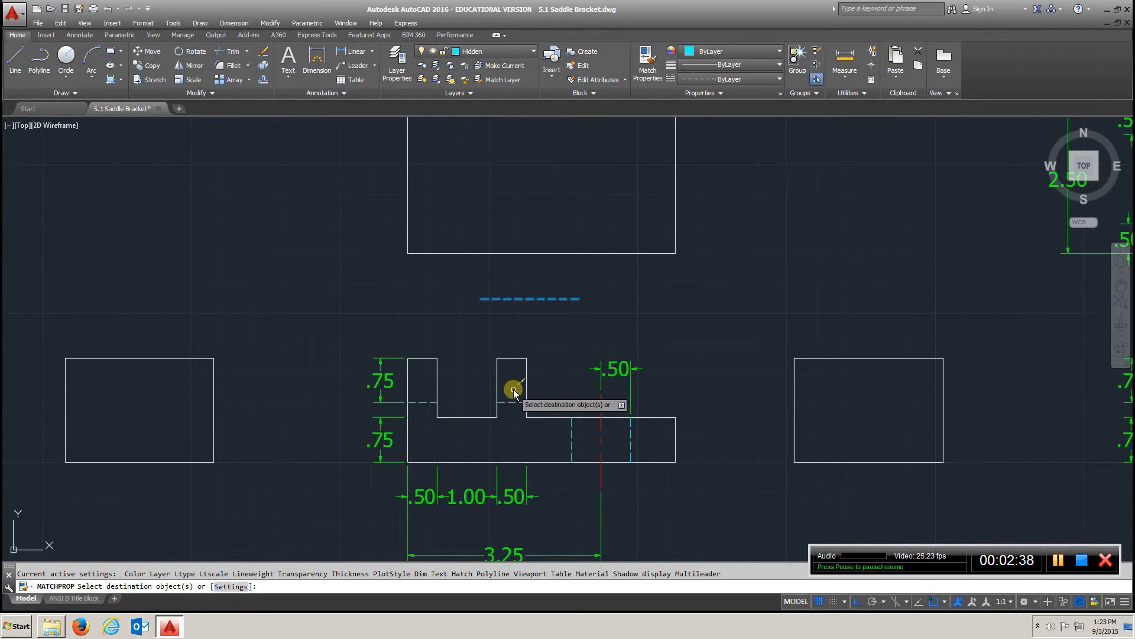
scroll(450, 400, "down", 2)
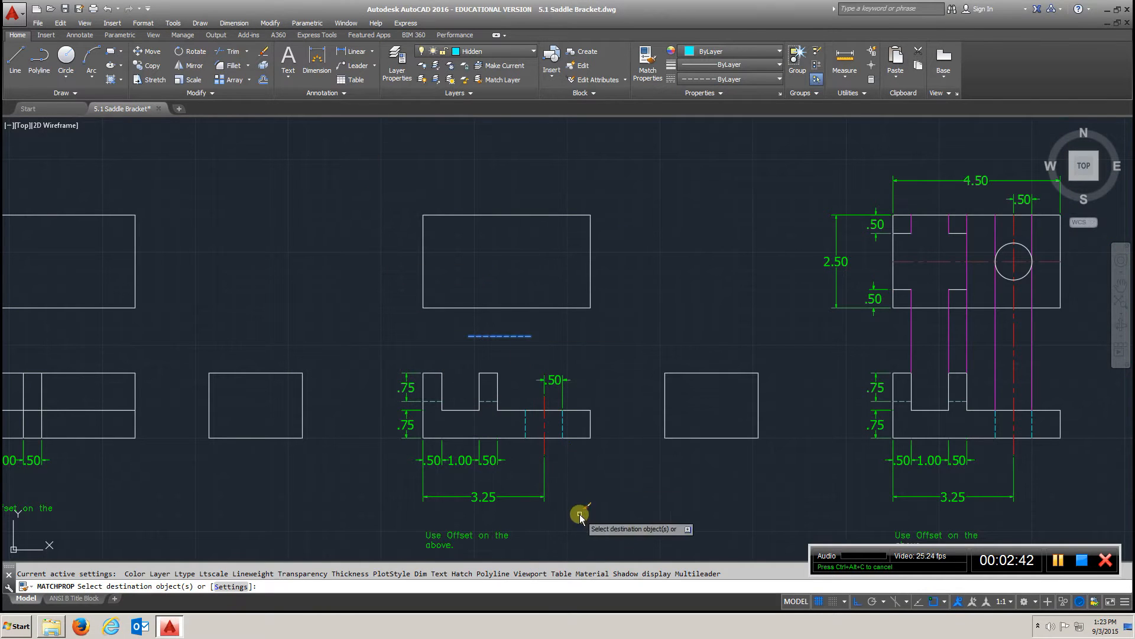
key("Escape")
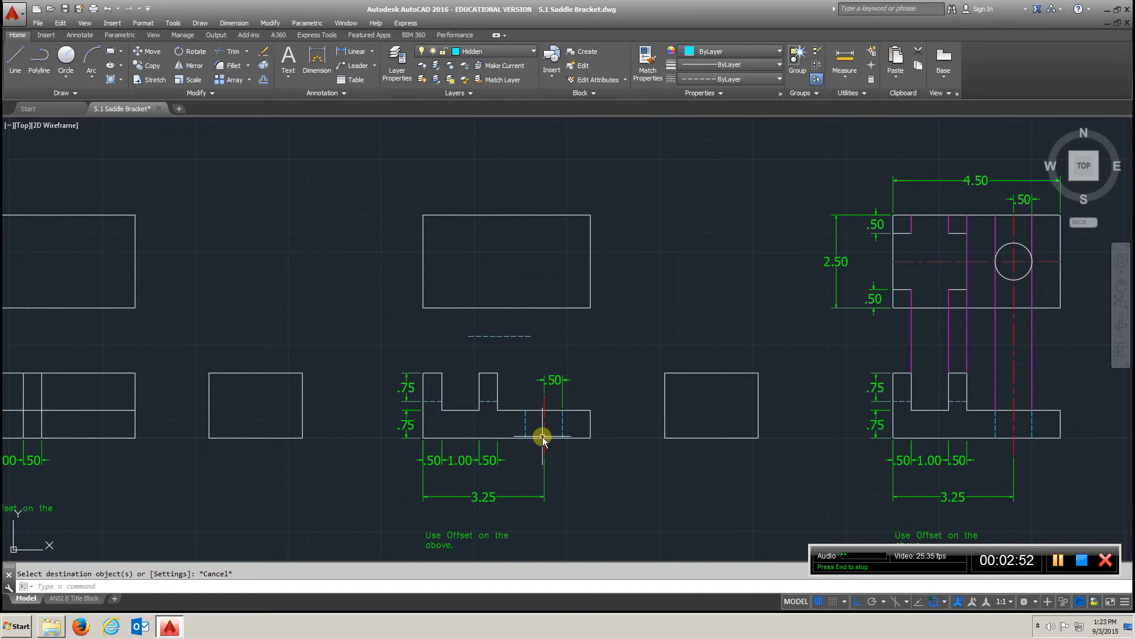
- Make Center the current layer and draw a horizontal sample line beside the hidden sample line, above the front view
scroll(542, 438, "up", 5)
scroll(543, 437, "down", 3)
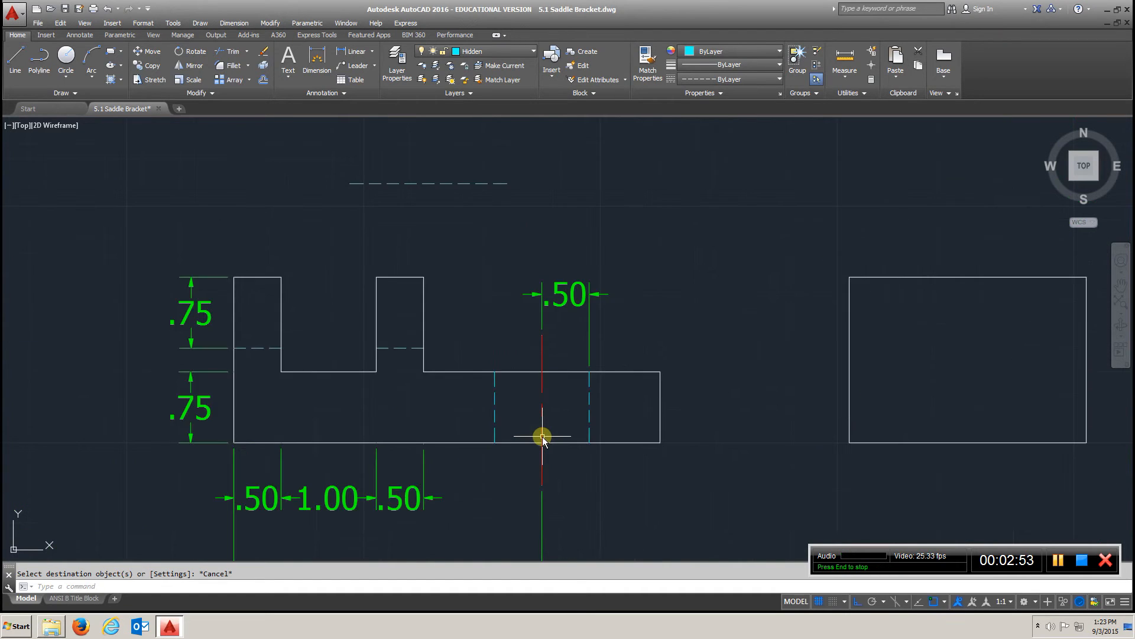
left_click(532, 55)
left_click(510, 80)
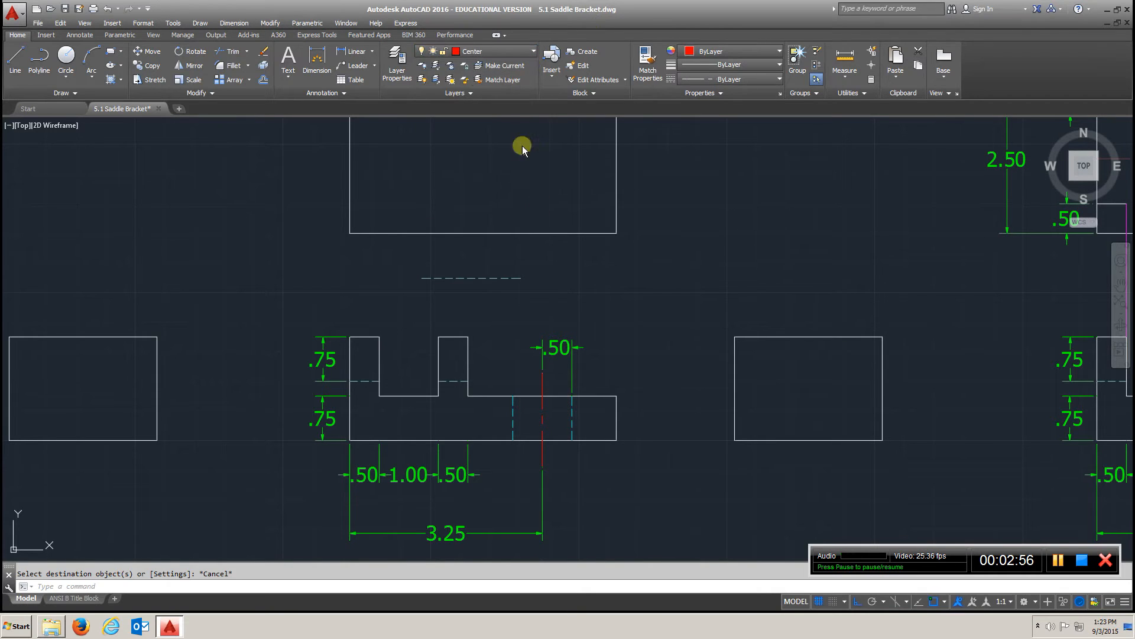
left_click(17, 59)
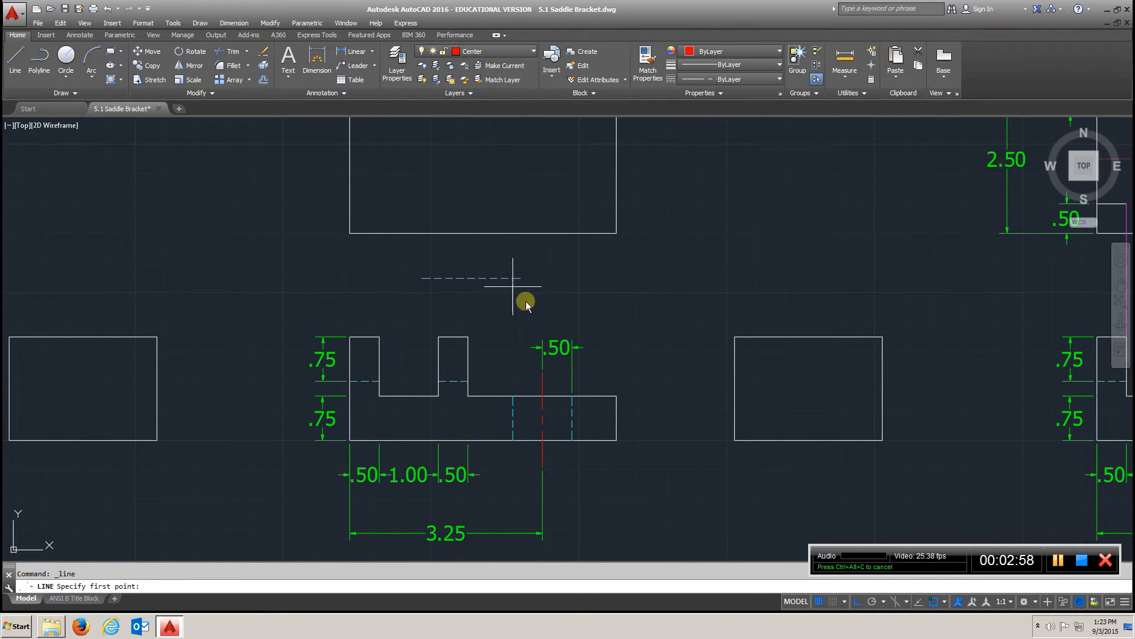
left_click(581, 286)
left_click(699, 286)
right_click(713, 289)
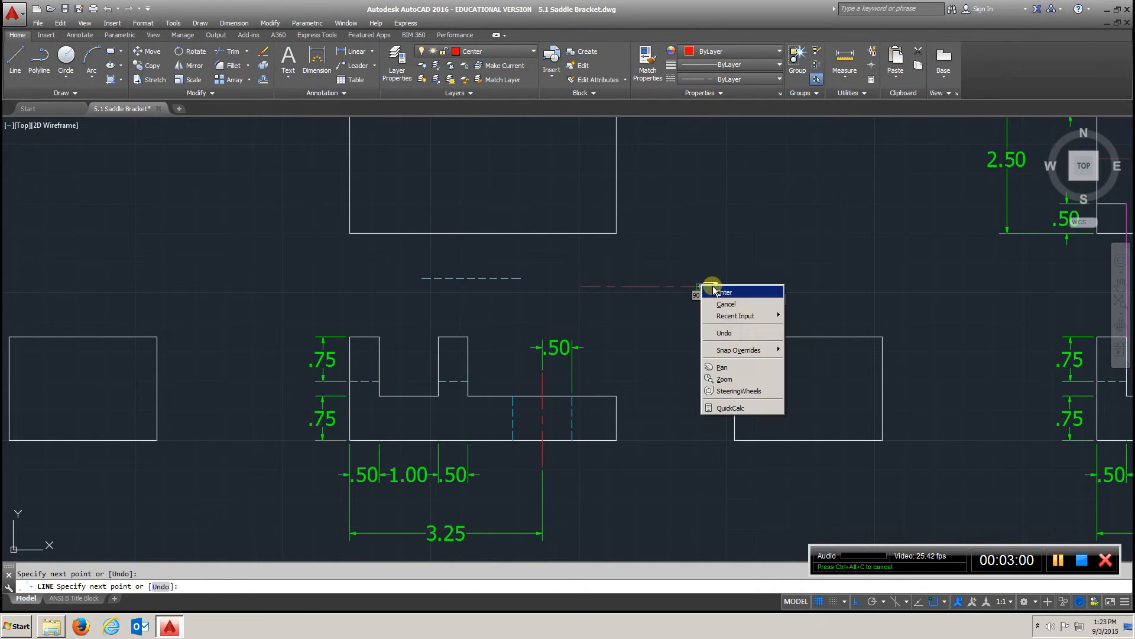
left_click(723, 292)
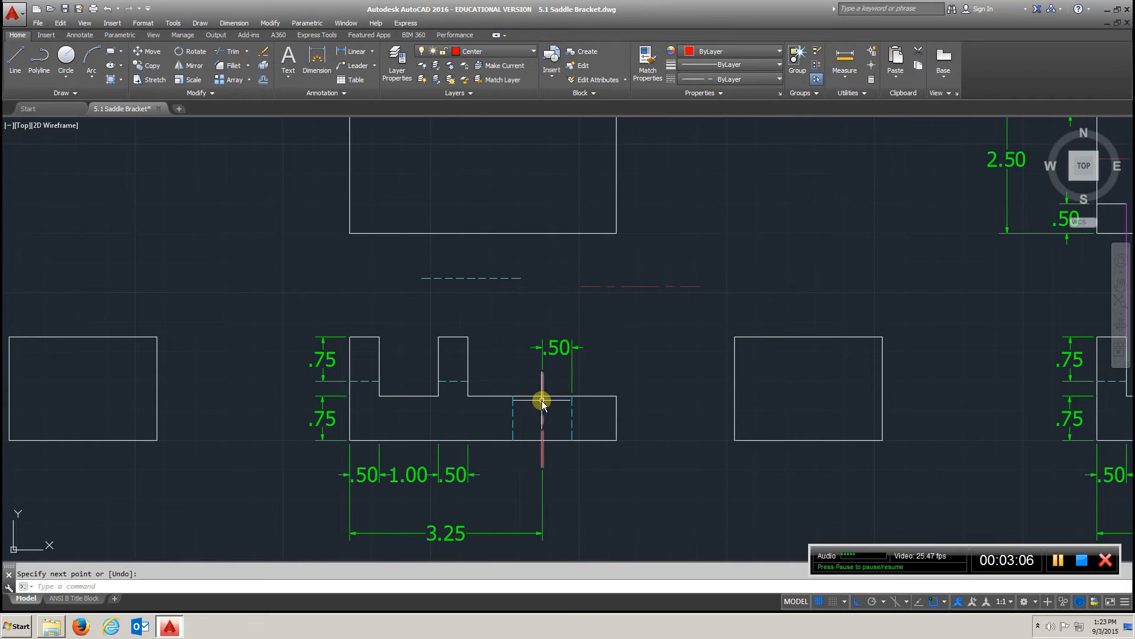
- On the Construction layer, draw a vertical projection line from the fifth stage's front-view first arm, at its upper inner corner, to the top view's upper edge
scroll(545, 444, "up", 2)
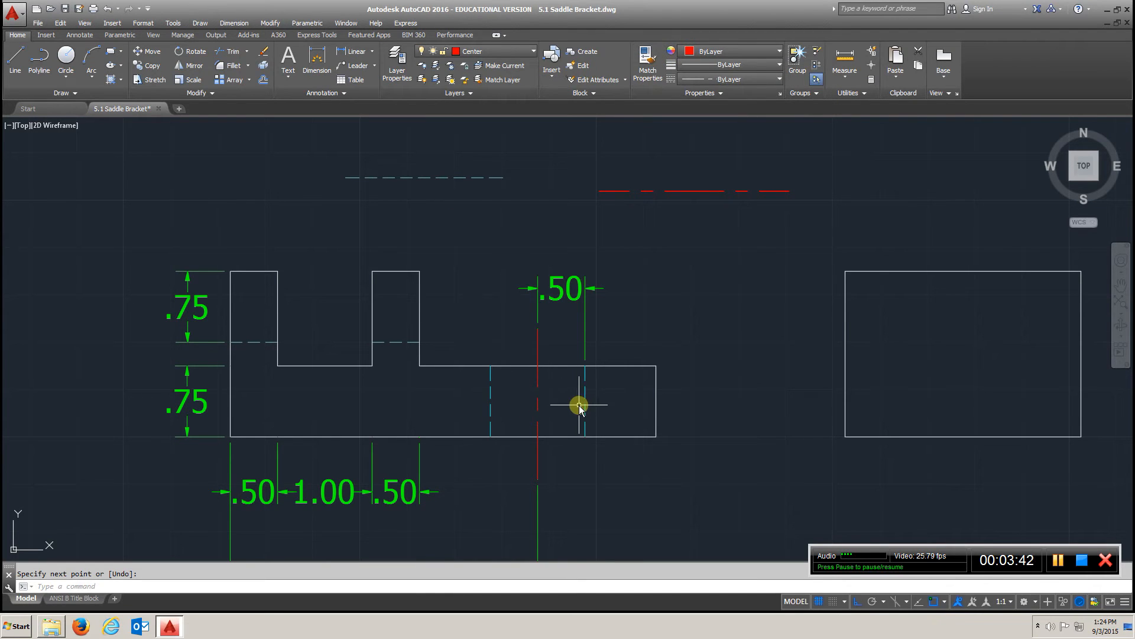
scroll(578, 404, "down", 4)
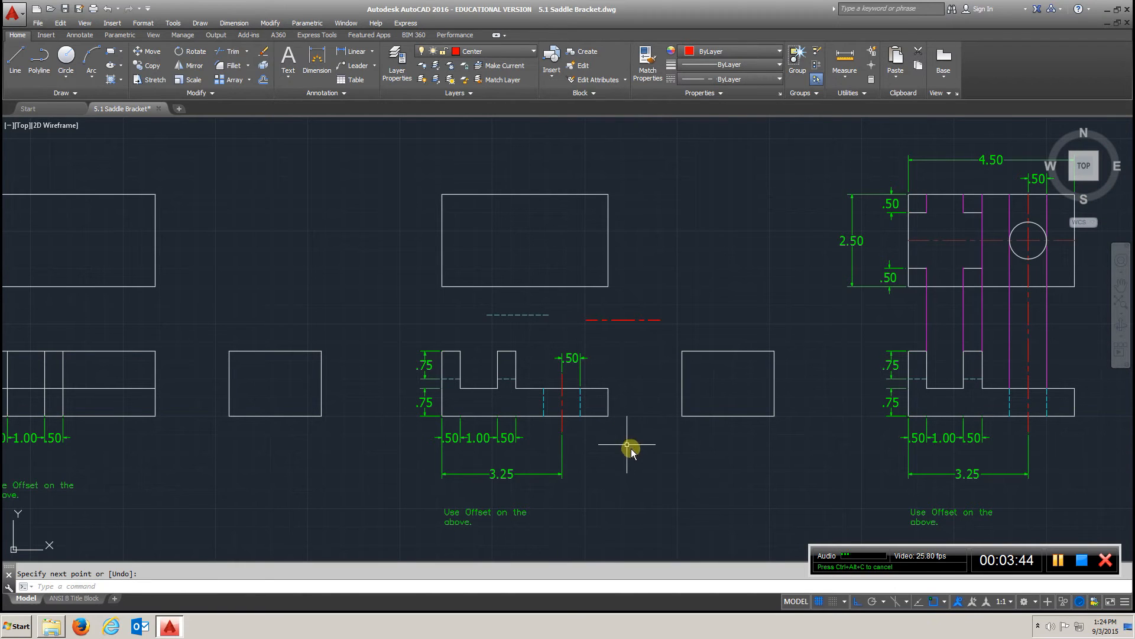
mouse_move(657, 475)
middle_mouse_down()
mouse_move(424, 459)
mouse_move(320, 468)
mouse_move(286, 486)
middle_mouse_up()
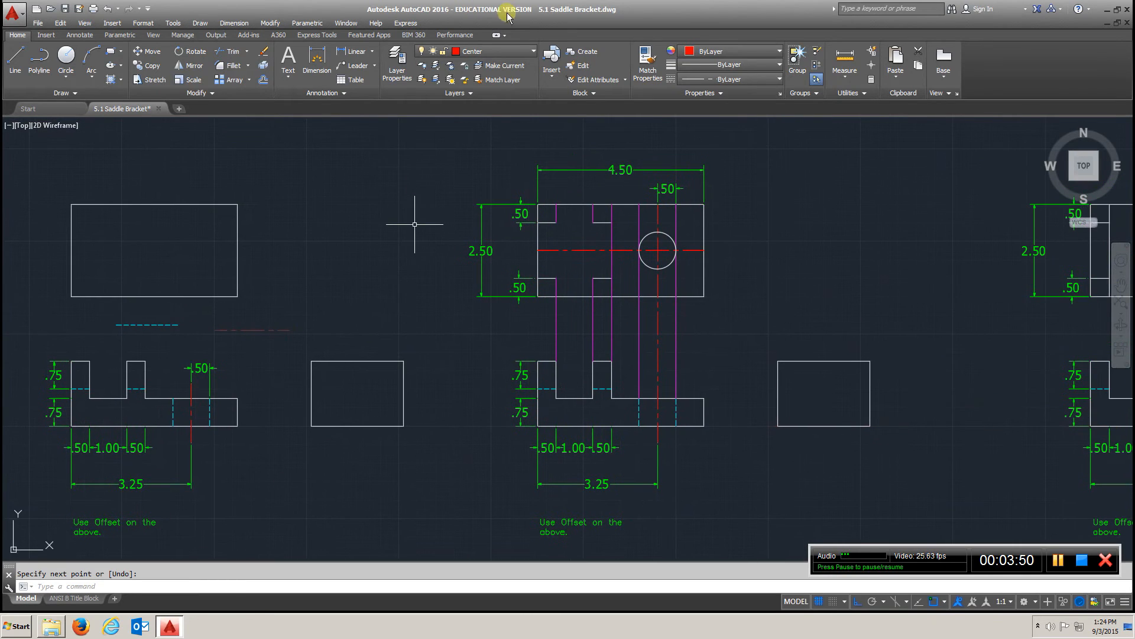
left_click(527, 54)
left_click(507, 93)
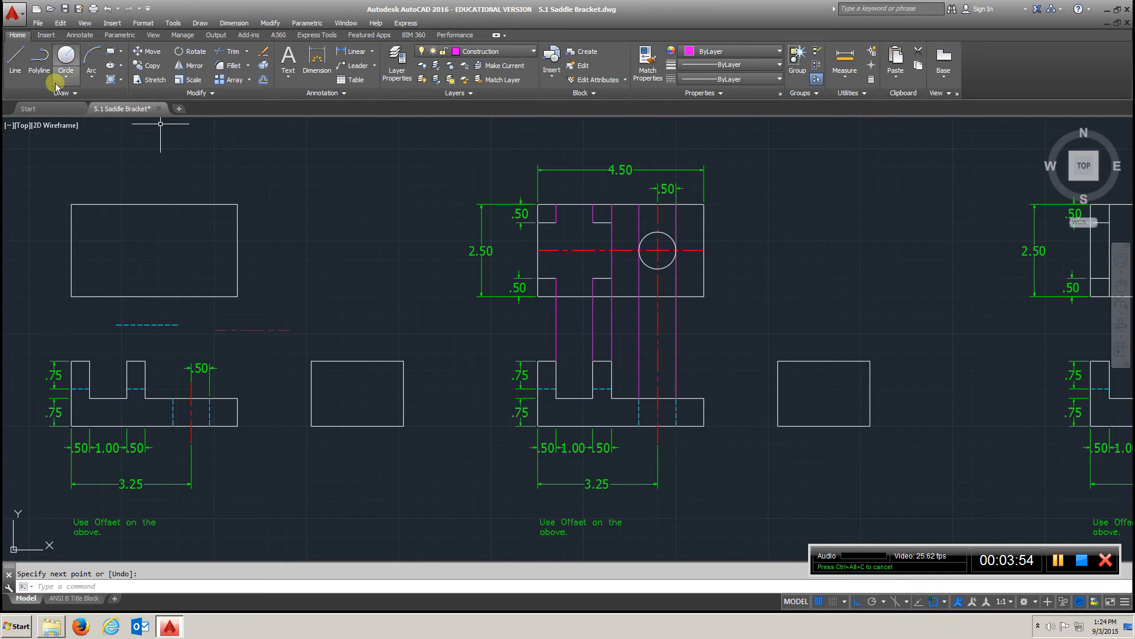
left_click(15, 59)
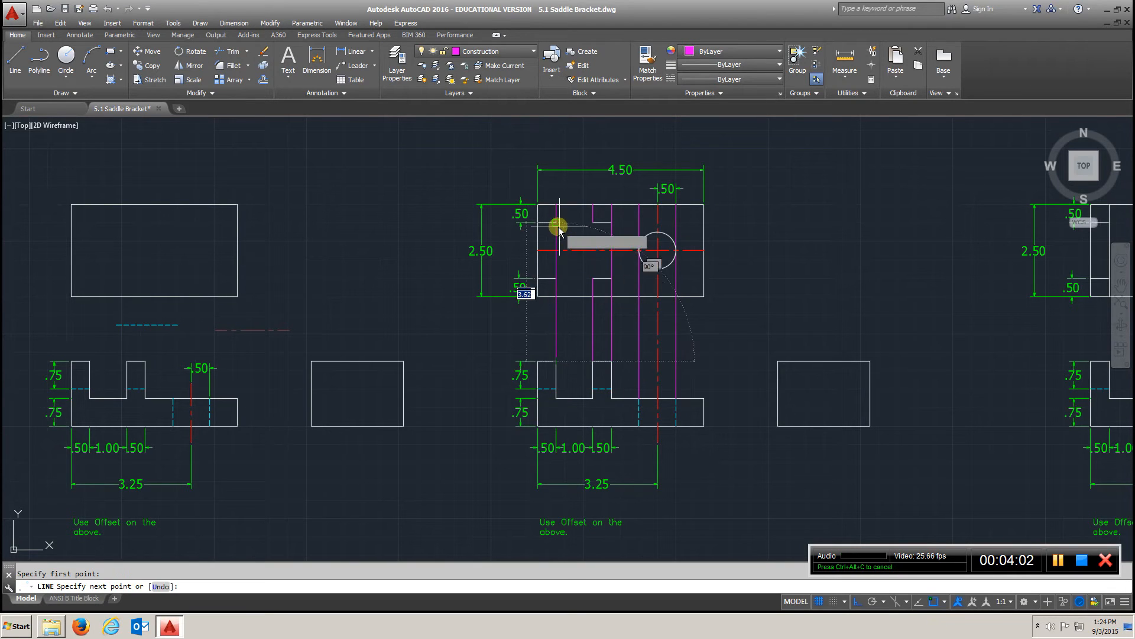
left_click(556, 204)
right_click(945, 264)
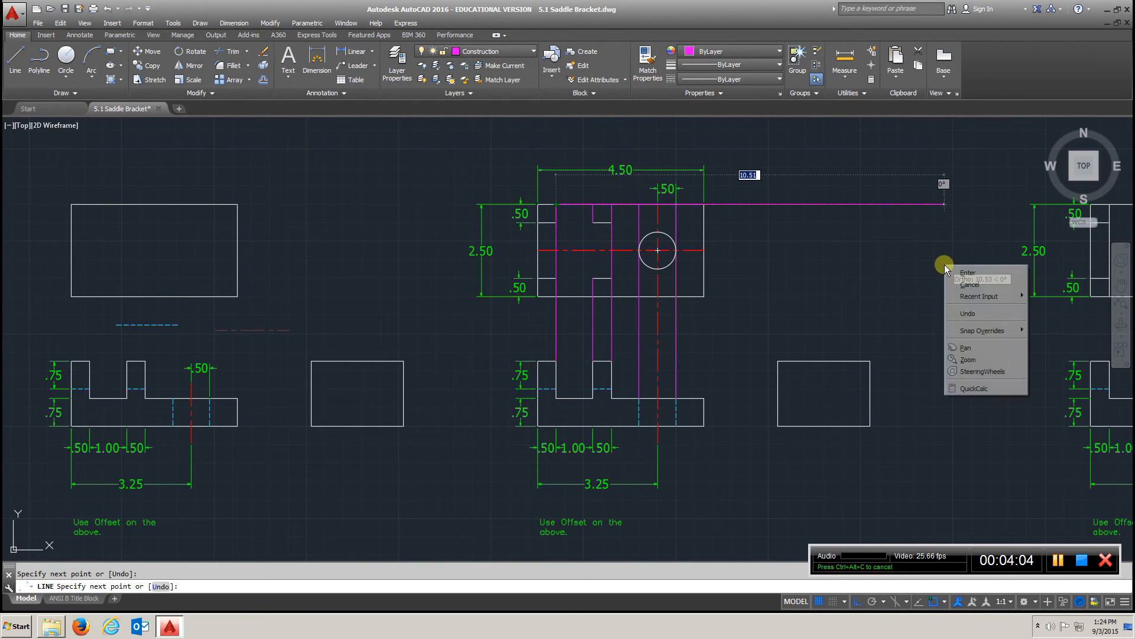
left_click(964, 273)
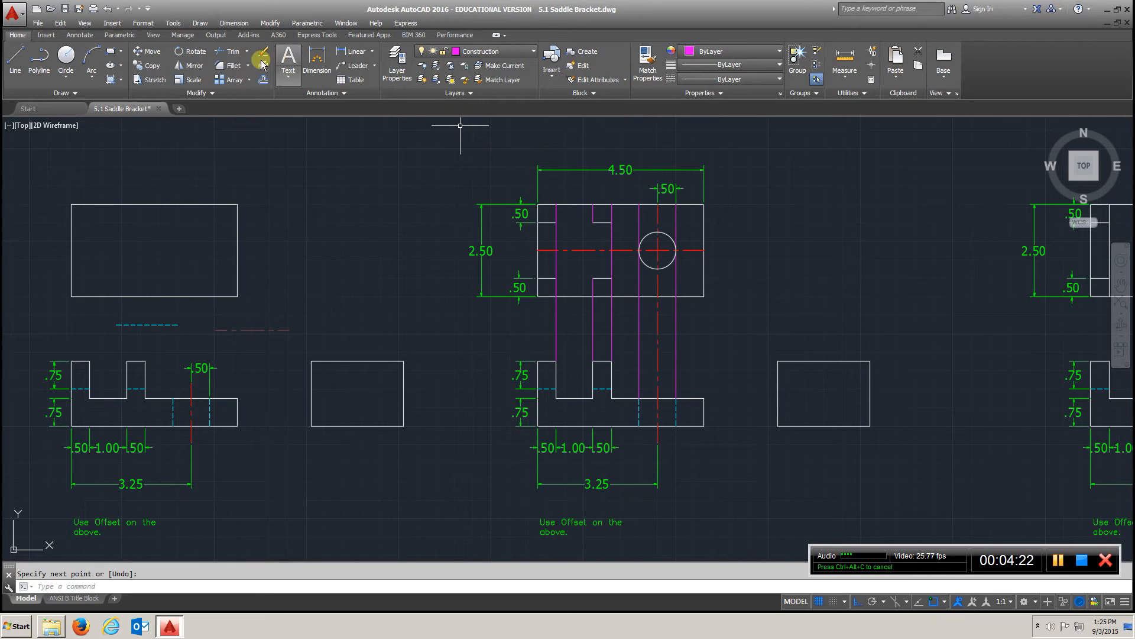
- Trim the first arm's projection line below the fifth stage's top view, using the view's lower edge as a cutting edge
left_click(234, 53)
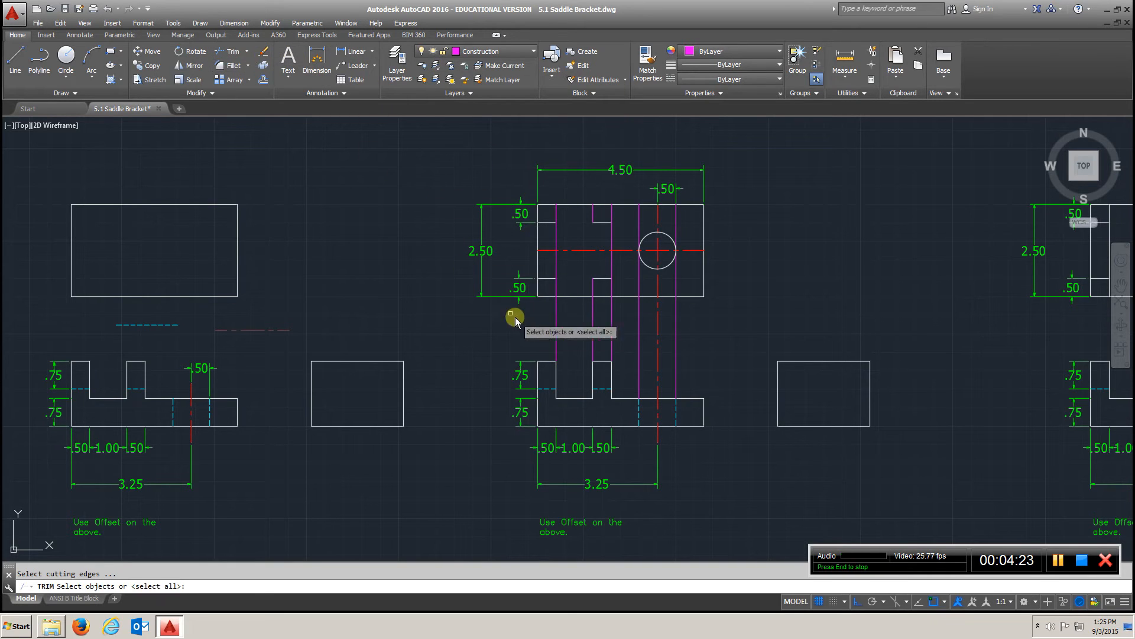
left_click(557, 346)
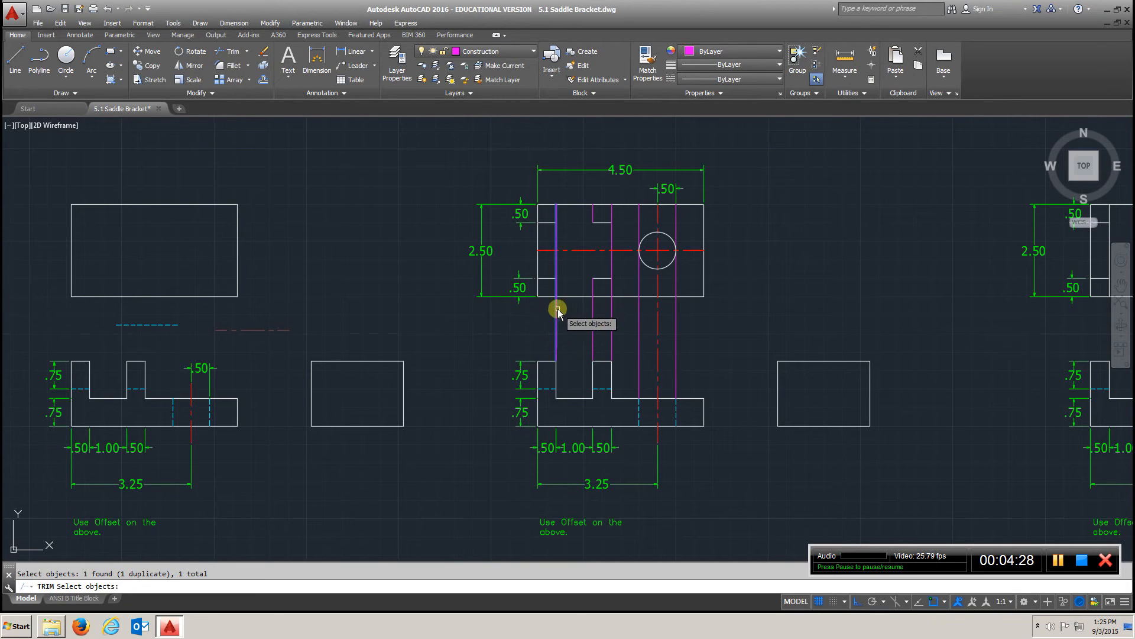
left_click(232, 52)
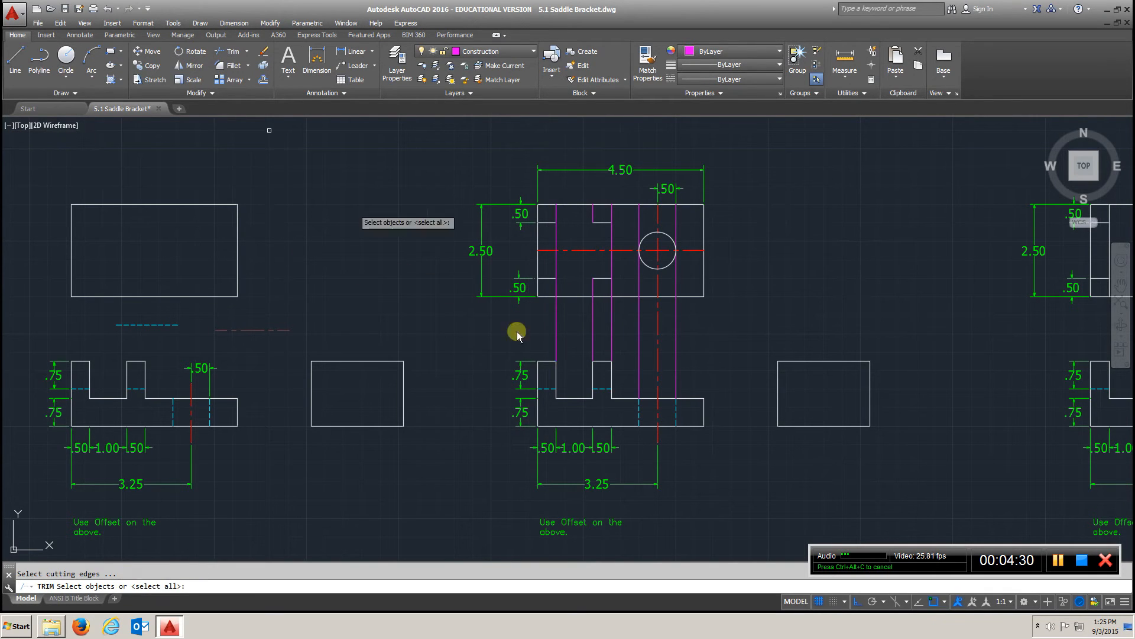
left_click(575, 295)
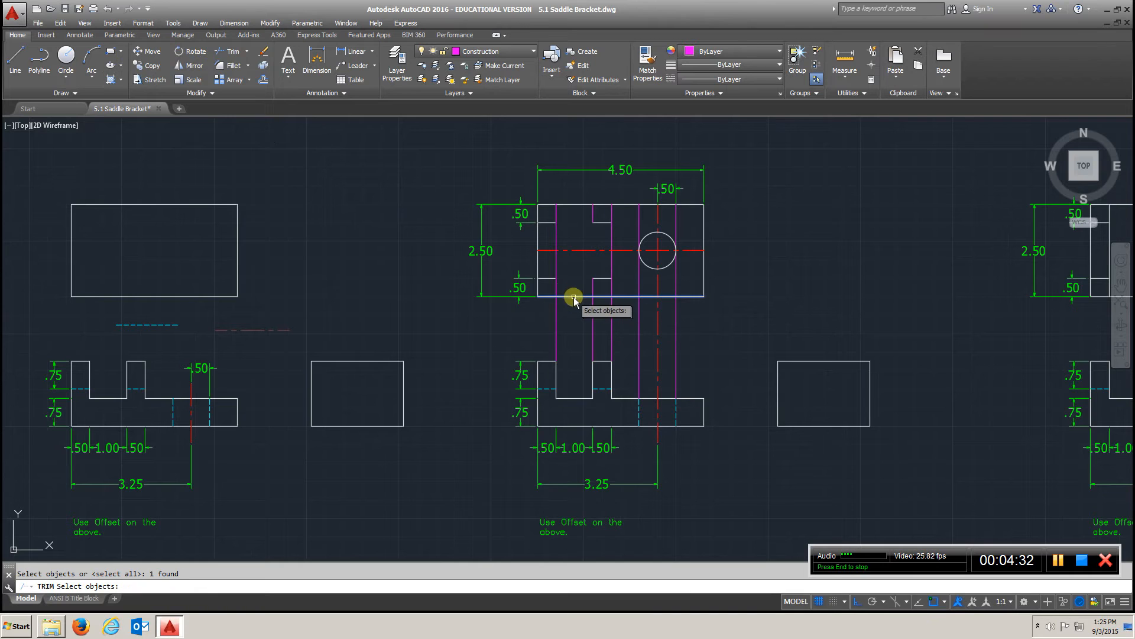
left_click(547, 279)
key("Return")
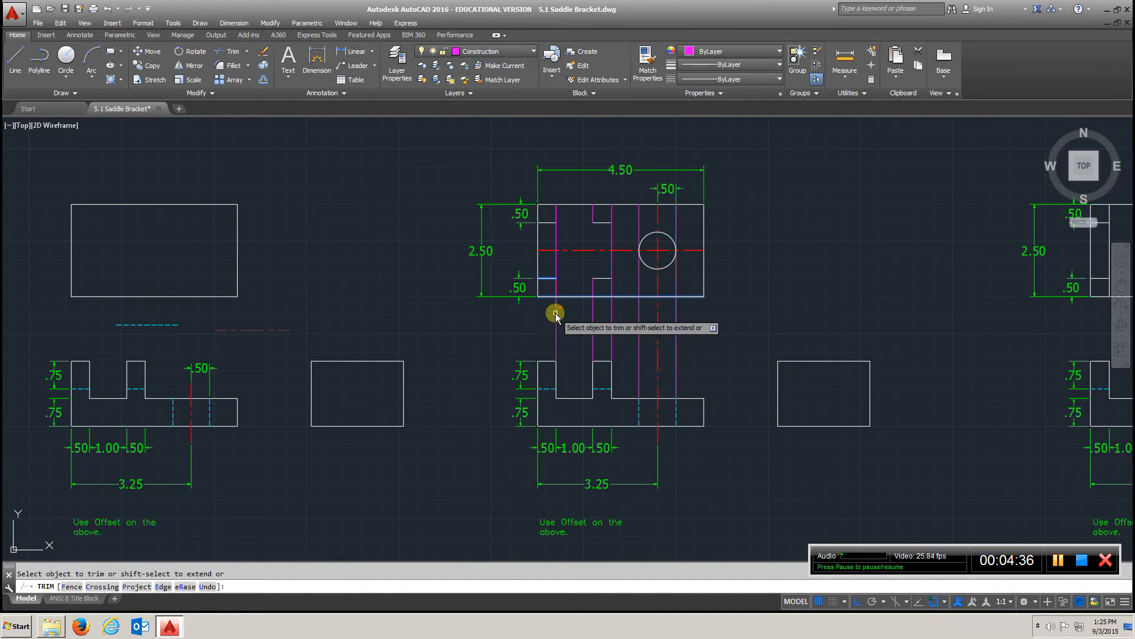
left_click(556, 321)
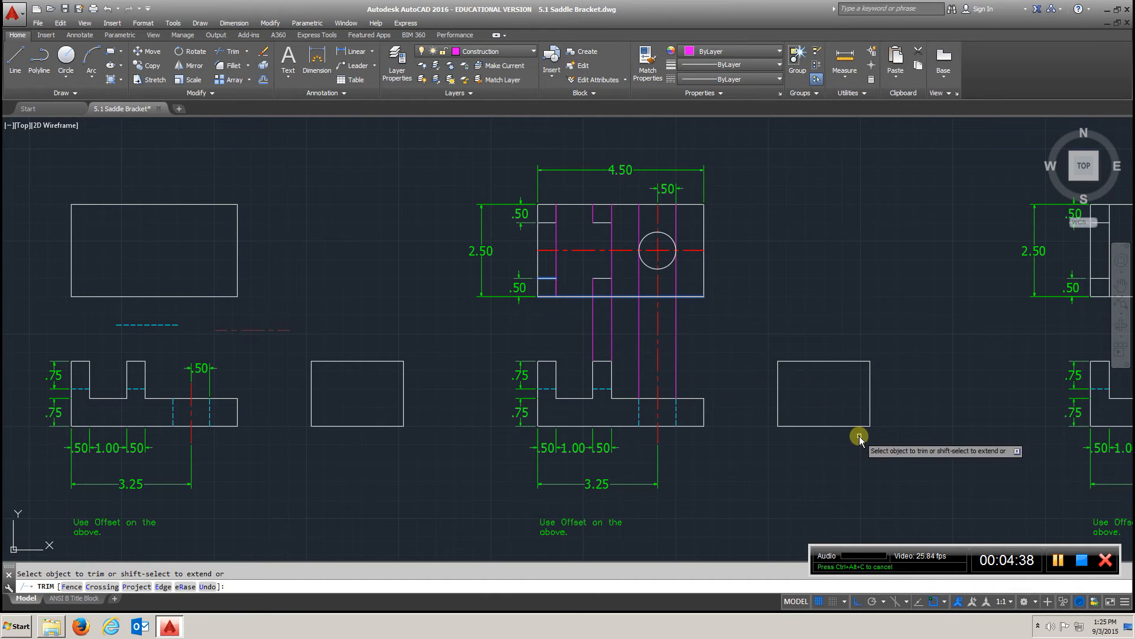
- Trim the same projection line between the two short horizontal arm lines inside the top view
left_click(227, 53)
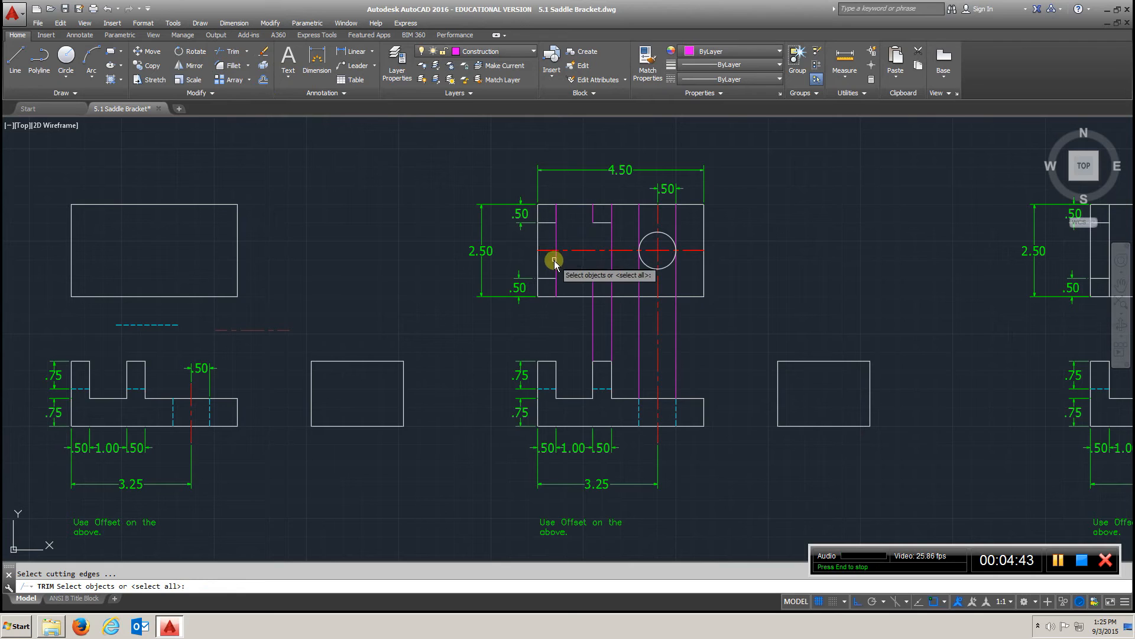
left_click(555, 261)
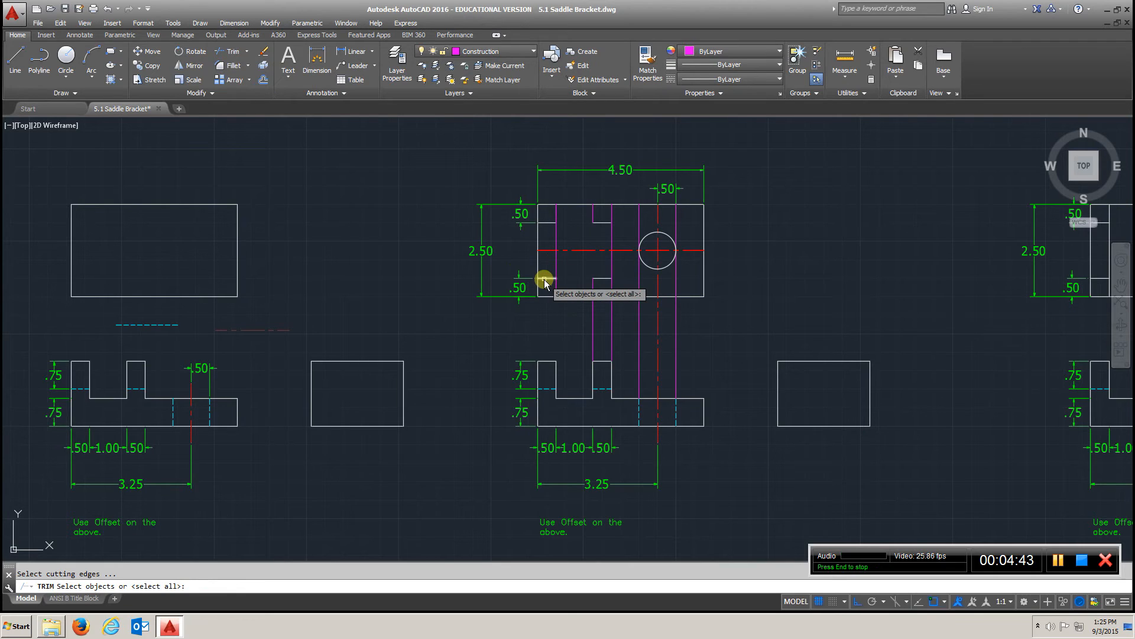
left_click(547, 223)
key("Return")
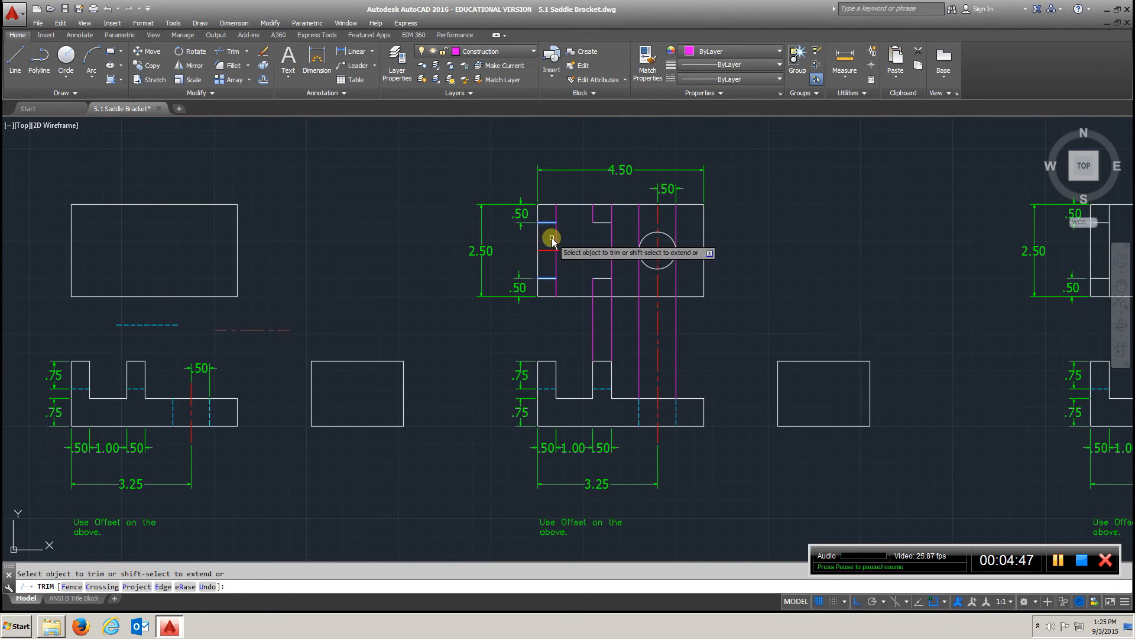
left_click(557, 240)
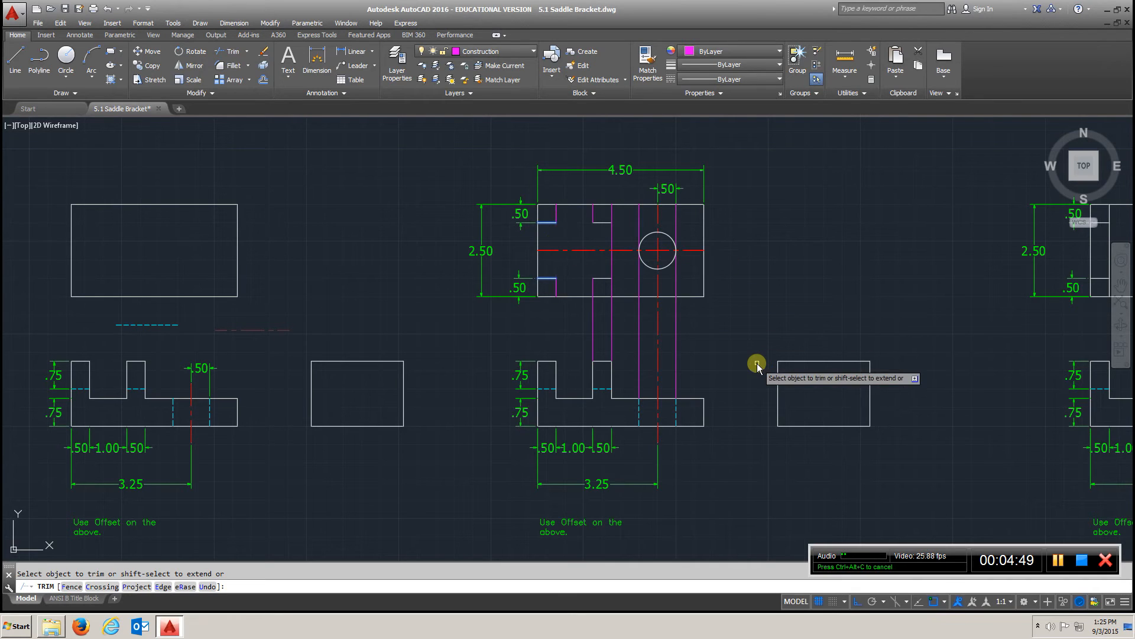
- Match the properties of the top view's lower edge onto the first arm's lower segment and the second arm's upper inner segment
left_click(647, 62)
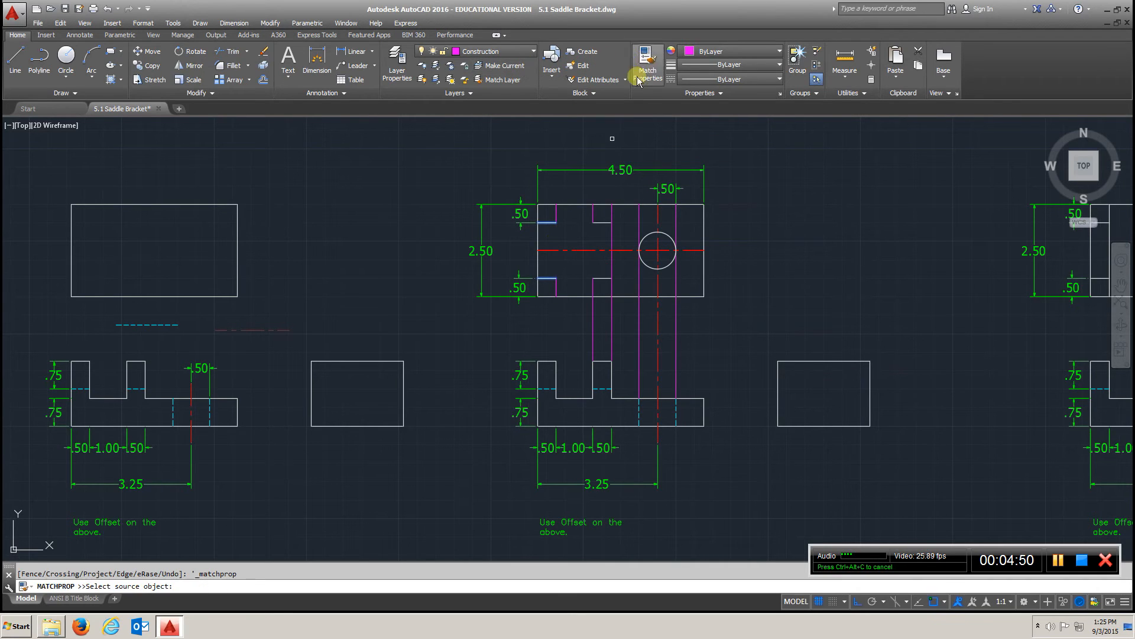
left_click(579, 297)
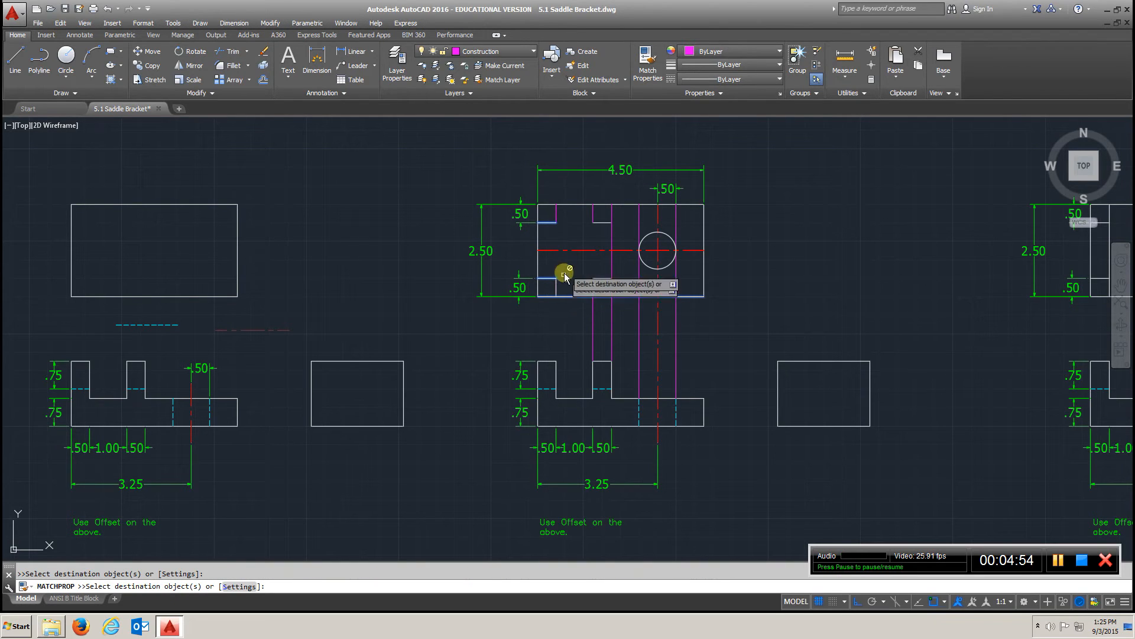
left_click(592, 216)
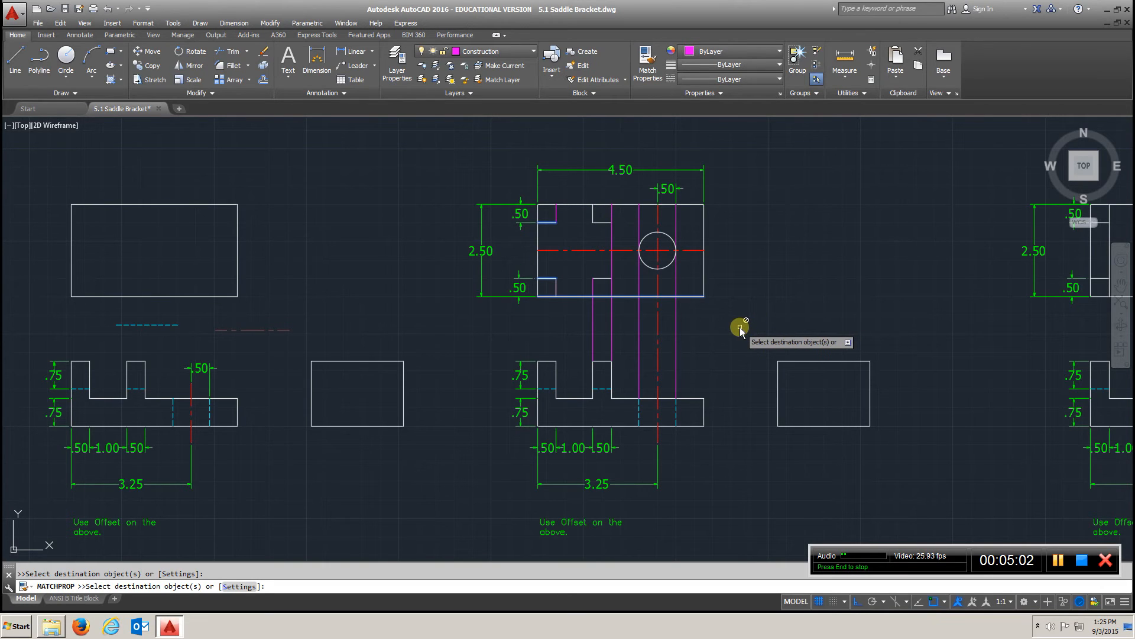
key("Return")
type("tr")
key("Return")
key("Return")
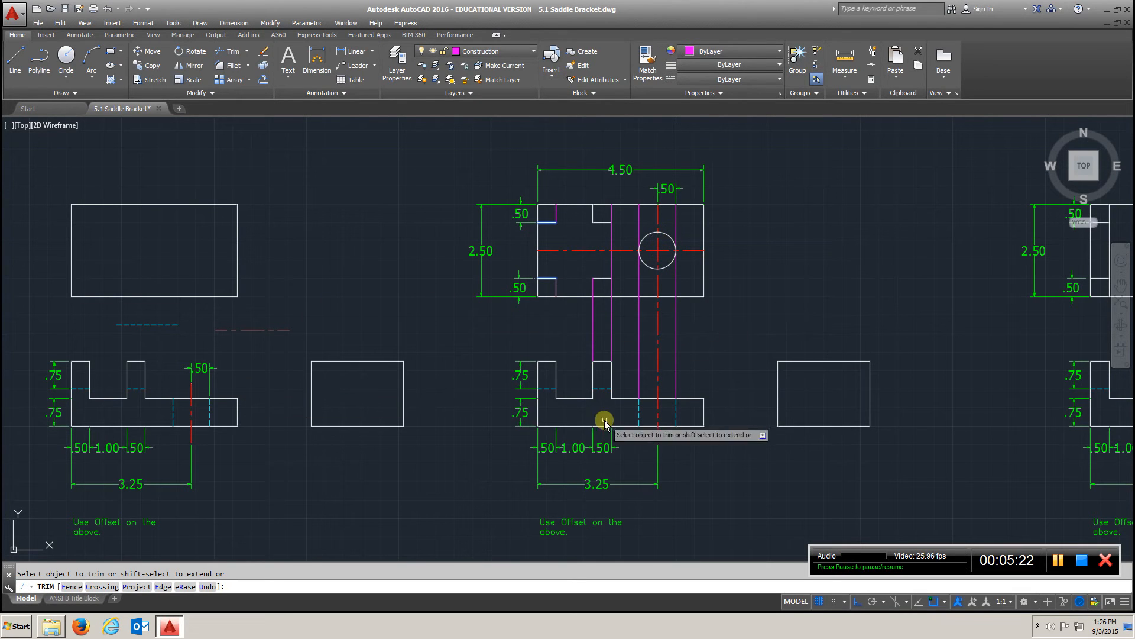
- Draw a circle on the Construction layer, centred on the top view's hole and reaching the view's right edge
mouse_move(683, 424)
middle_mouse_down()
mouse_move(570, 362)
mouse_move(542, 387)
mouse_move(452, 398)
middle_mouse_up()
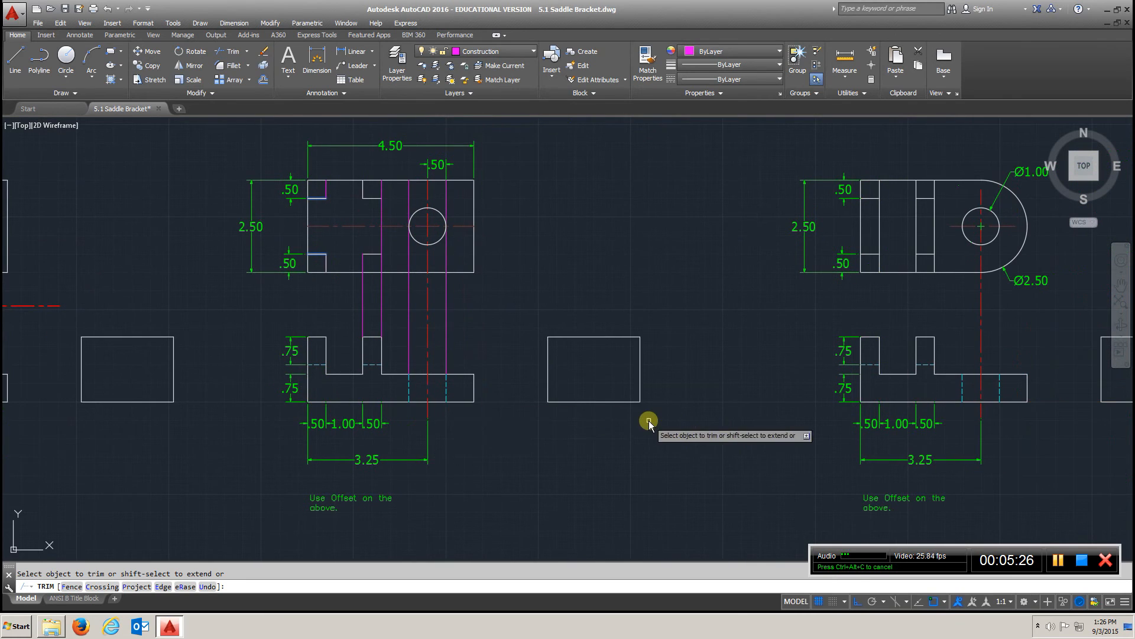
middle_click_drag(609, 422, 513, 416)
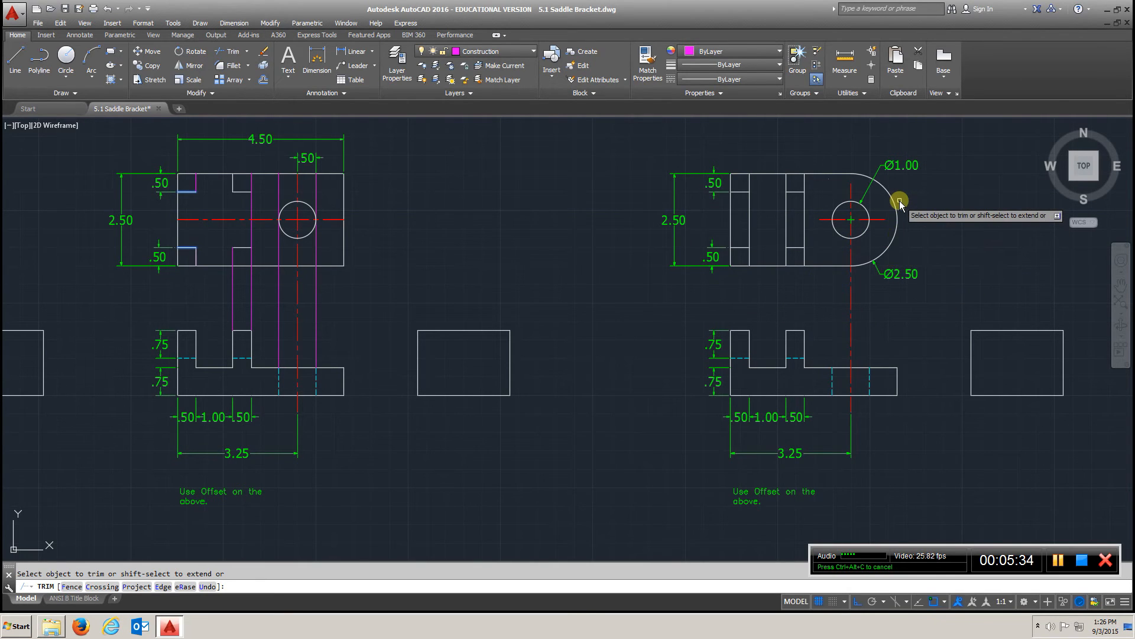
middle_click_drag(893, 340, 814, 348)
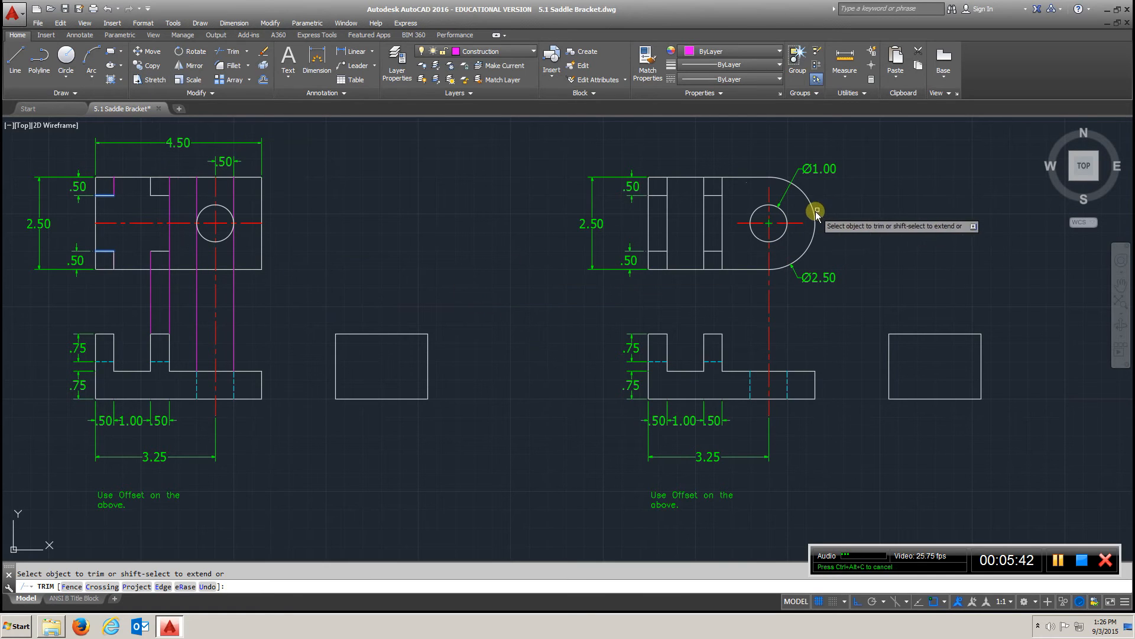
left_click(65, 59)
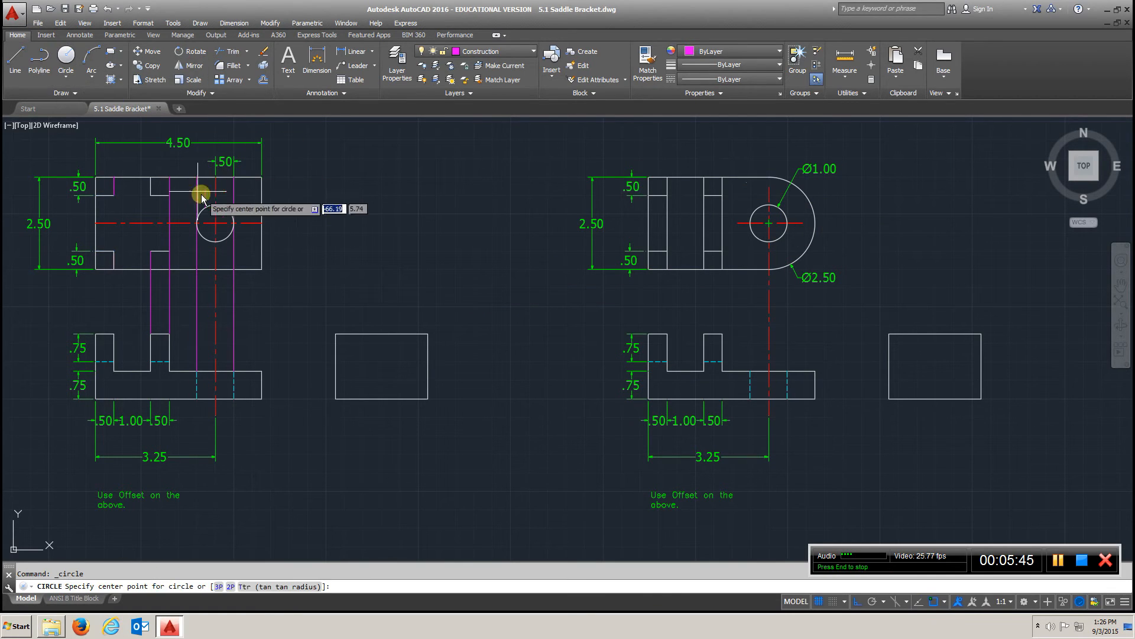
left_click(215, 223)
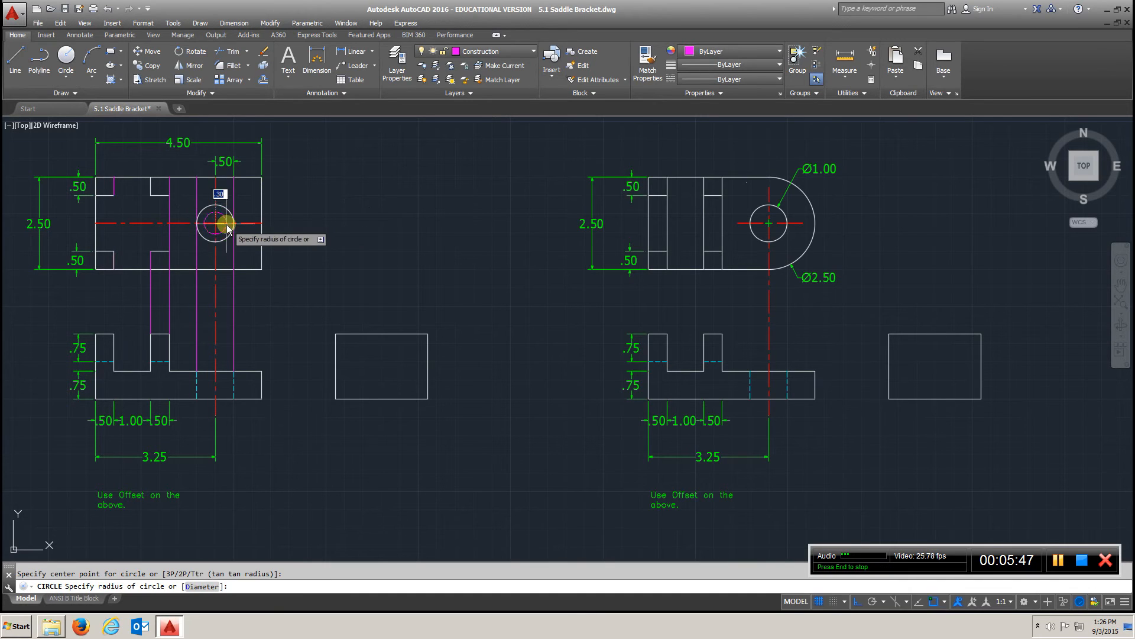
left_click(260, 223)
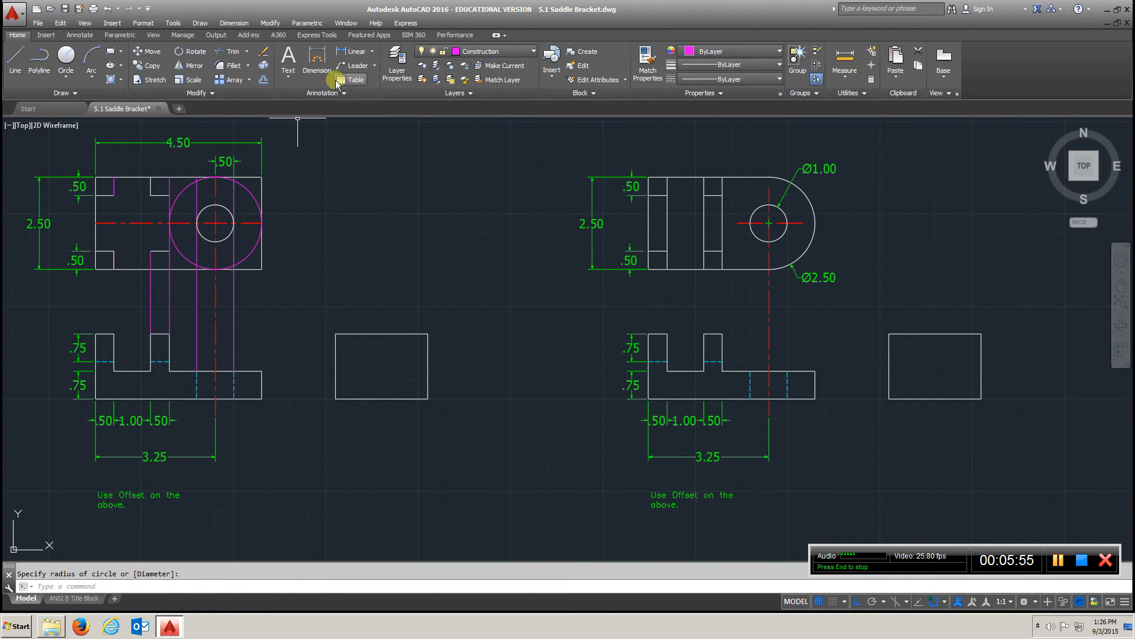
- Trim away the left half of the large construction circle at the vertical centerline
left_click(233, 53)
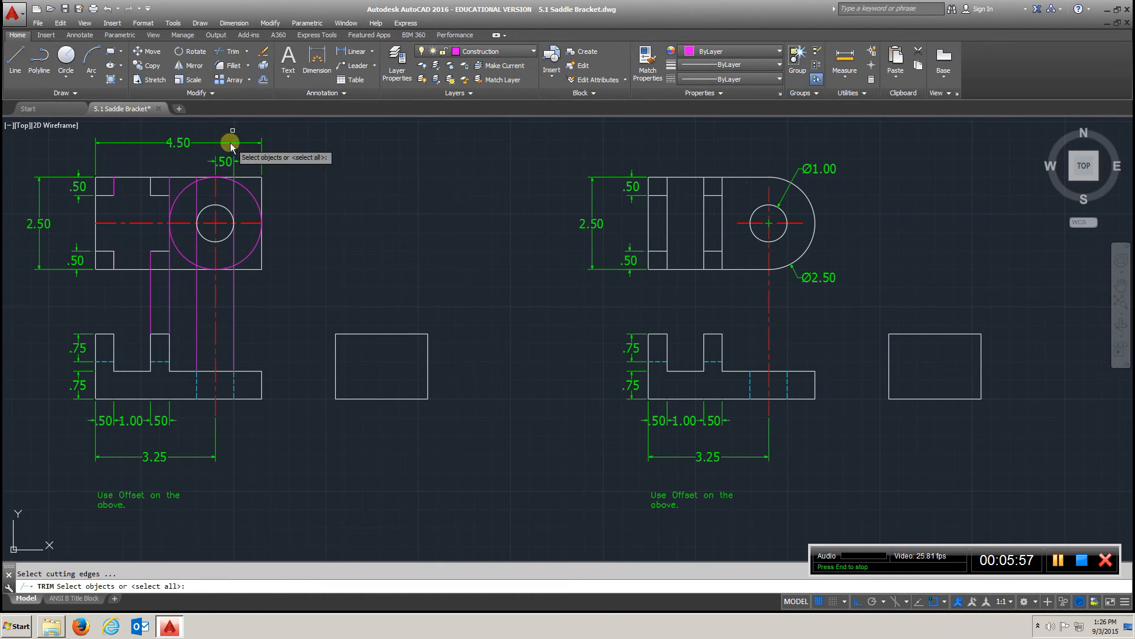
left_click(215, 186)
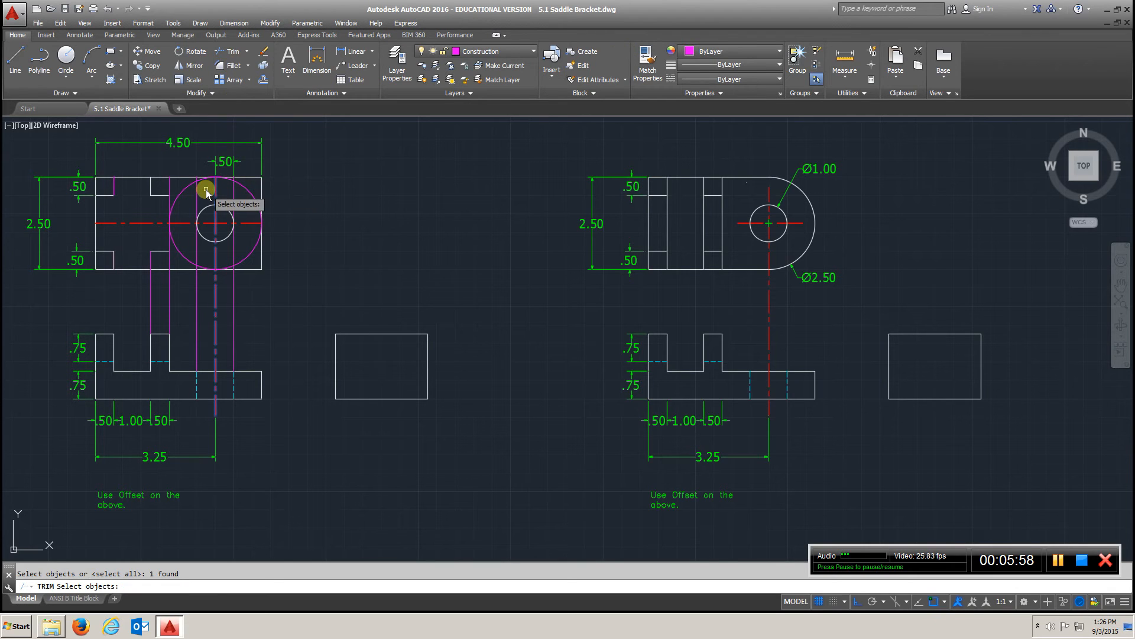
key("Return")
left_click(187, 190)
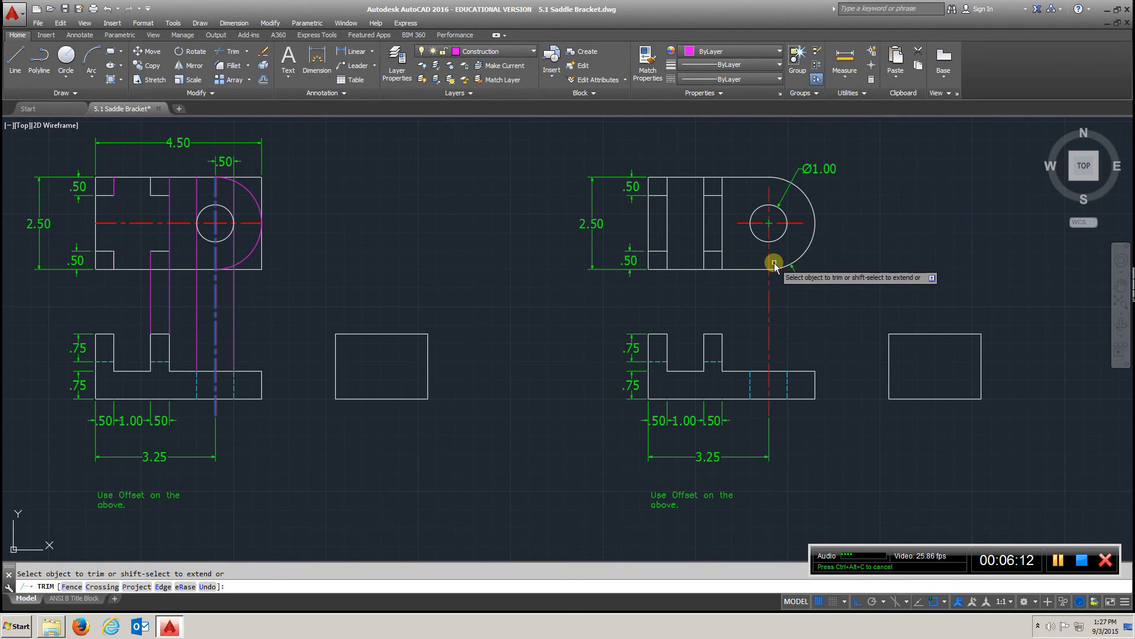
- Examine the 45° miter-line construction projecting the top and front views into the side view, and the completed views of the following stage
mouse_move(854, 436)
middle_mouse_down()
mouse_move(610, 420)
mouse_move(16, 426)
mouse_move(3, 445)
middle_mouse_up()
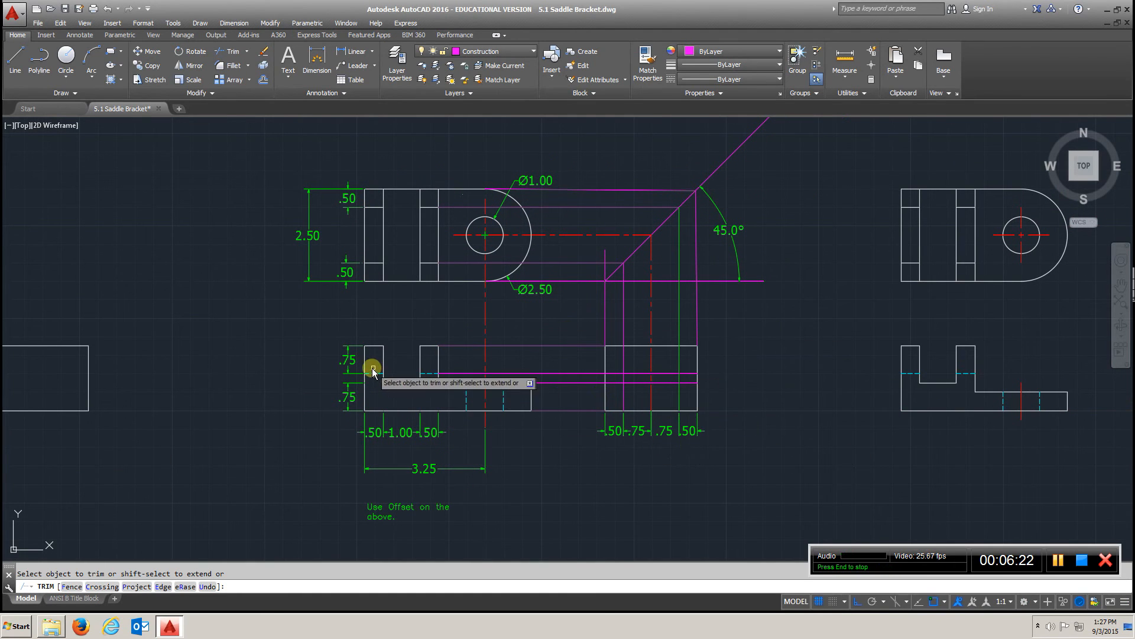
key("Escape")
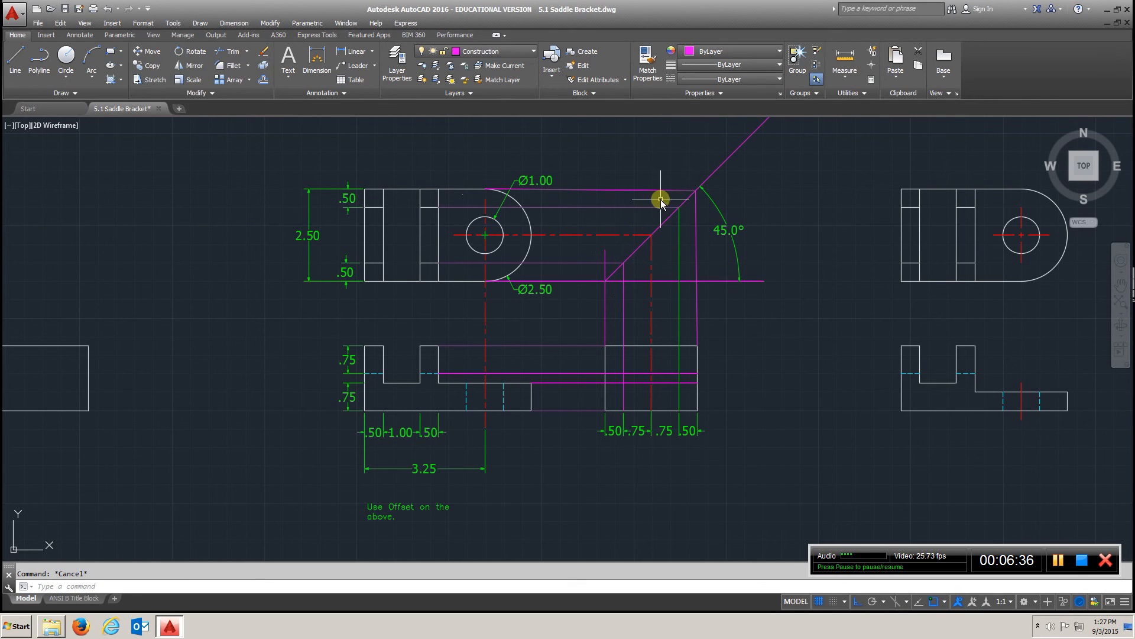
middle_click_drag(727, 170, 648, 274)
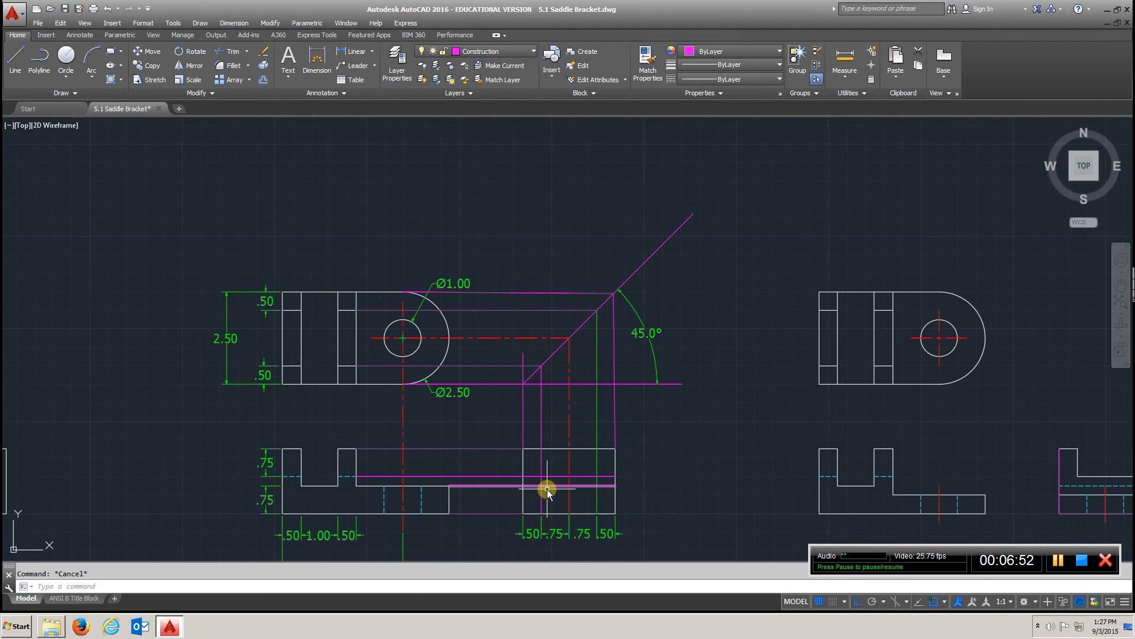
mouse_move(382, 504)
middle_mouse_down()
mouse_move(406, 413)
mouse_move(398, 378)
middle_mouse_up()
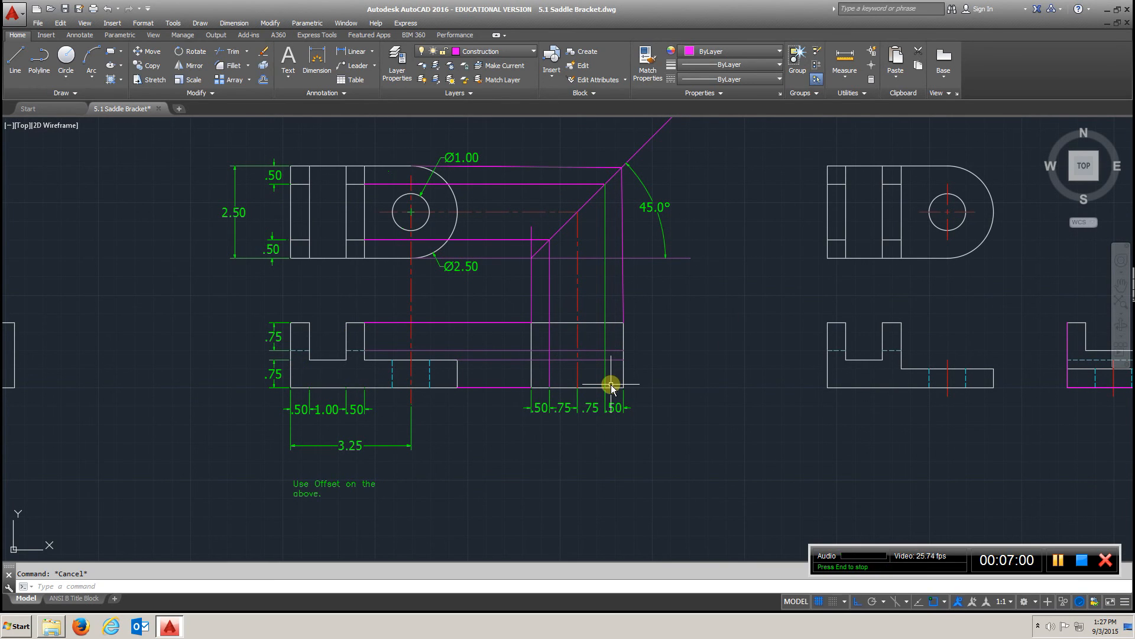
middle_click_drag(611, 388, 538, 394)
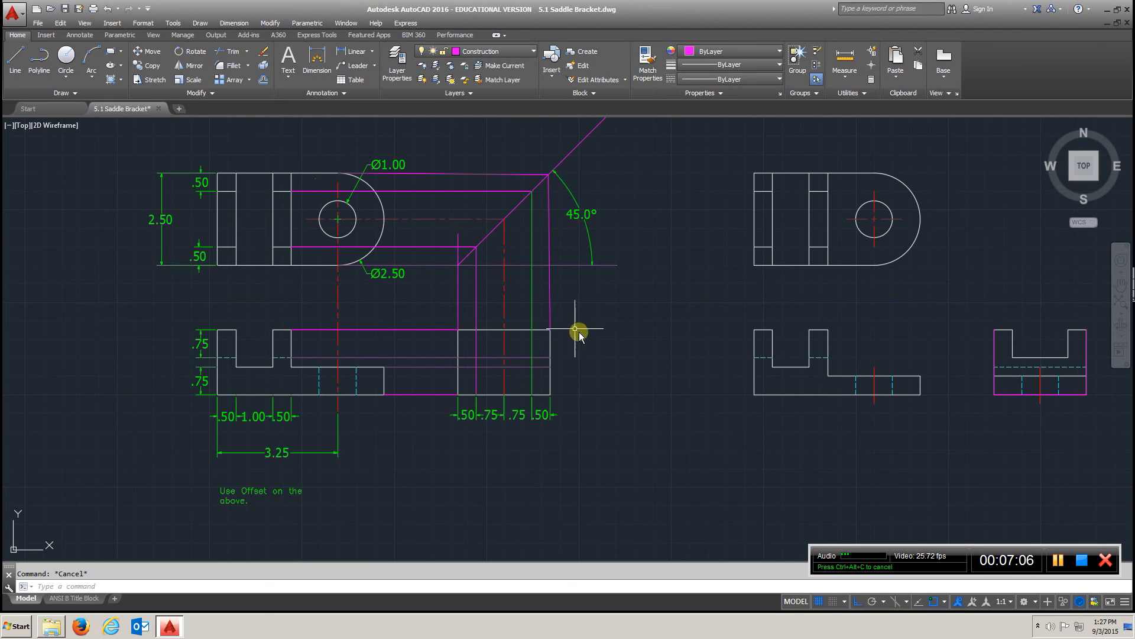
middle_click_drag(658, 401, 459, 398)
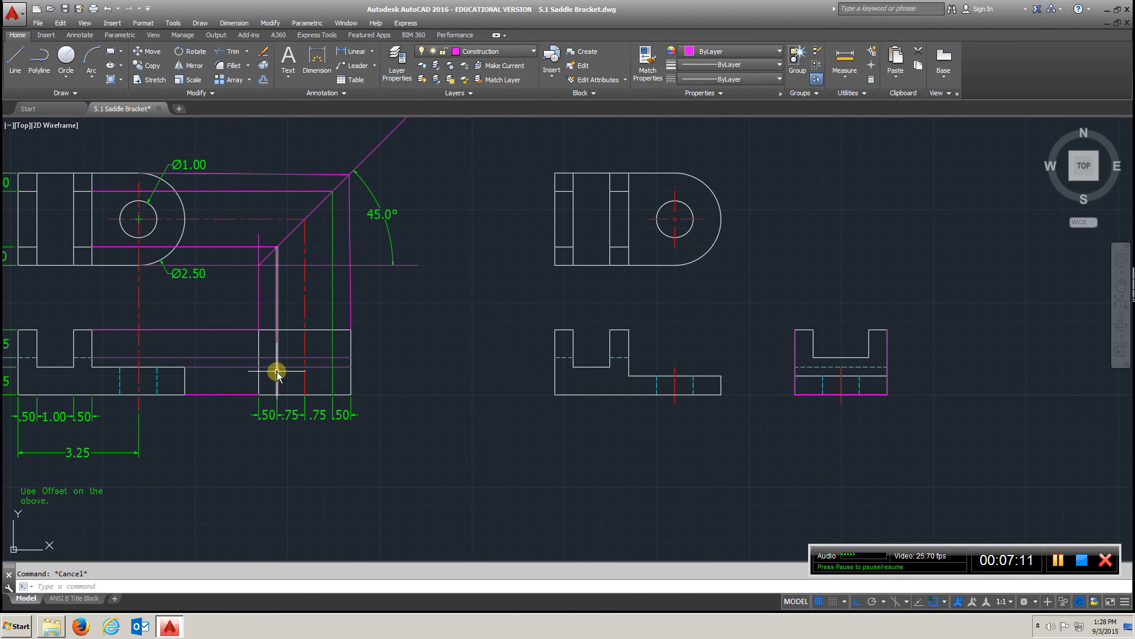
middle_click_drag(723, 394, 591, 445)
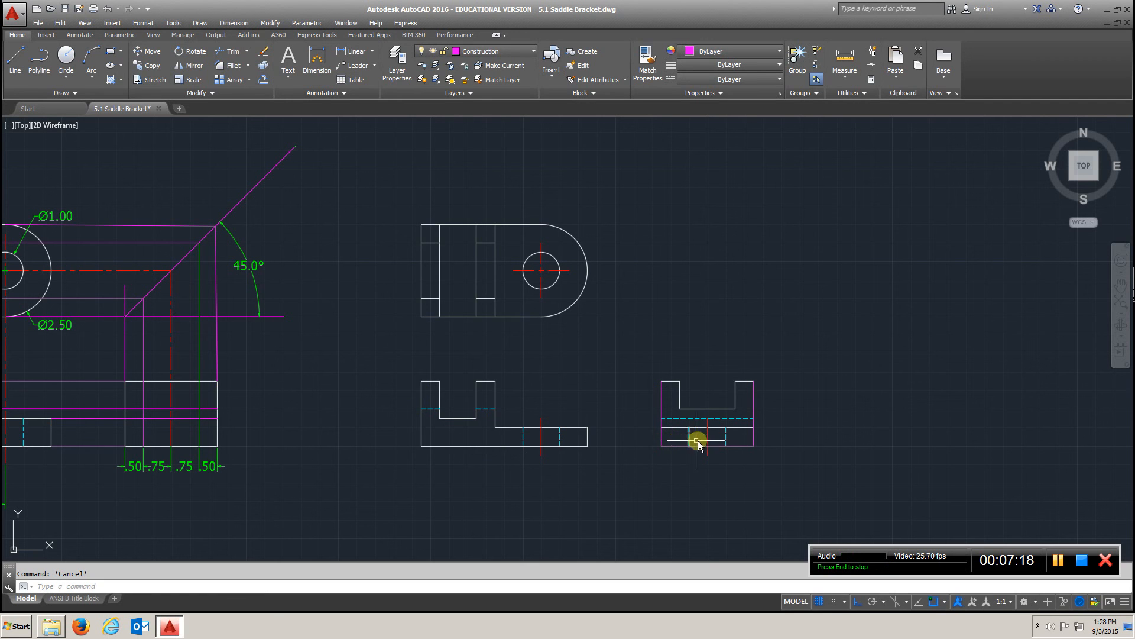
middle_click_drag(754, 426, 563, 421)
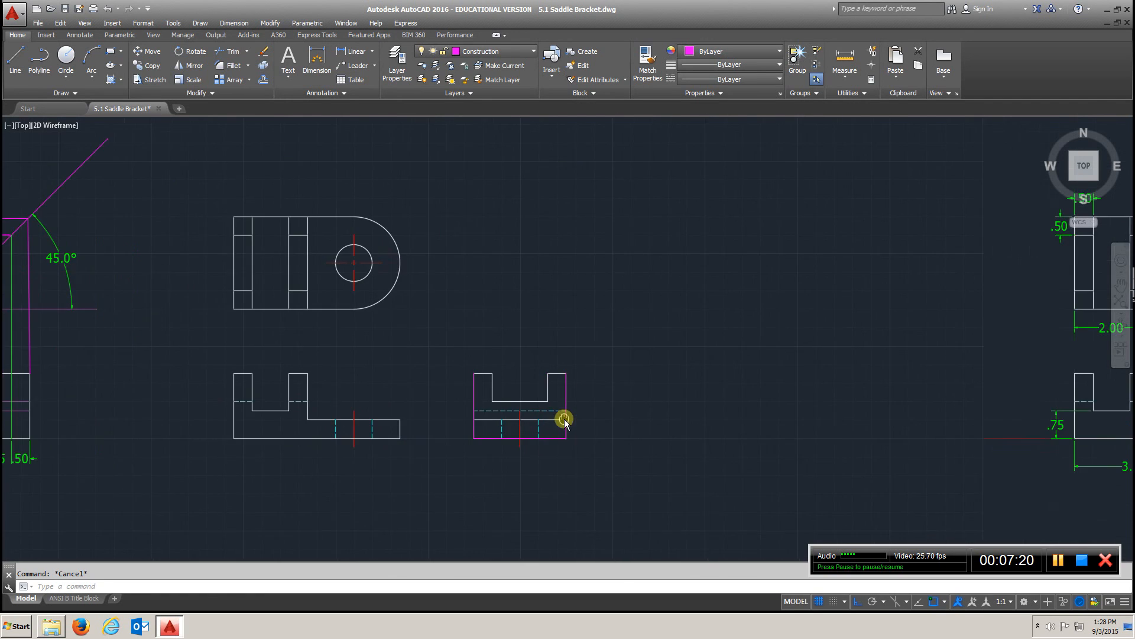
- View the fully dimensioned three-view bracket drawing in model space and on the ANSI B Title Block layout
scroll(563, 421, "down", 2)
mouse_move(748, 423)
middle_mouse_down()
mouse_move(446, 400)
mouse_move(347, 406)
middle_mouse_up()
scroll(696, 397, "up", 2)
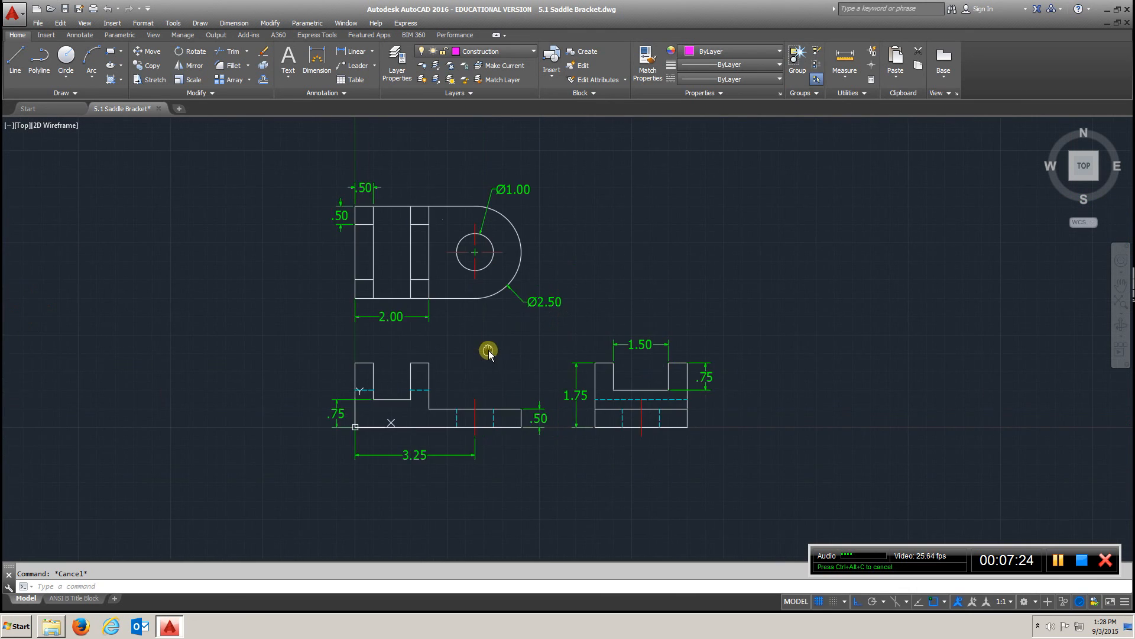
middle_click_drag(487, 352, 556, 373)
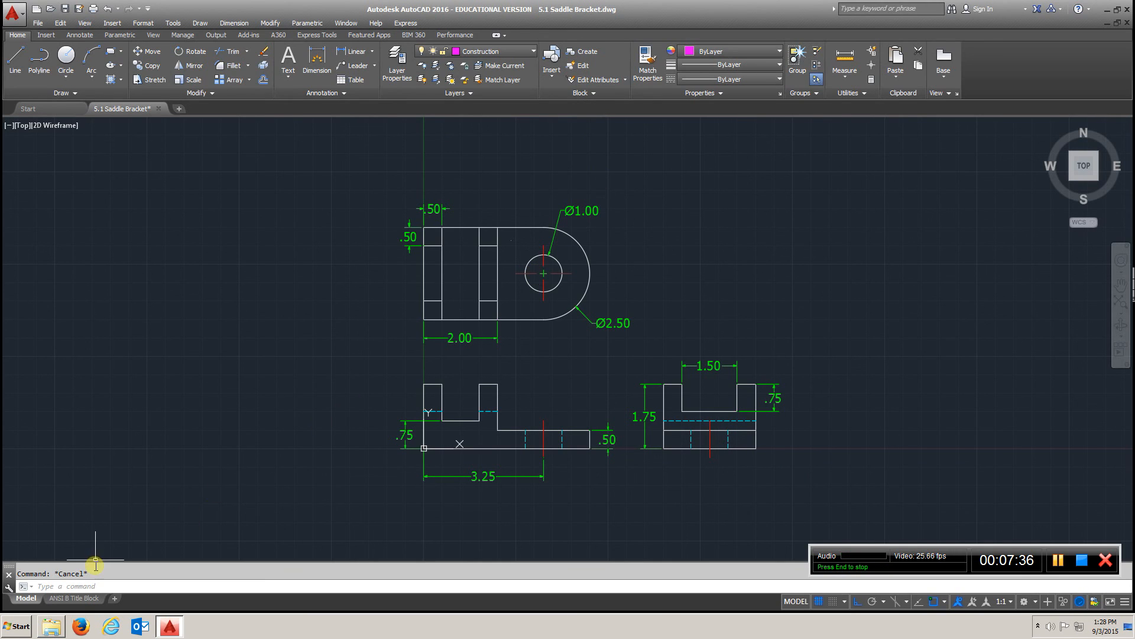
left_click(84, 601)
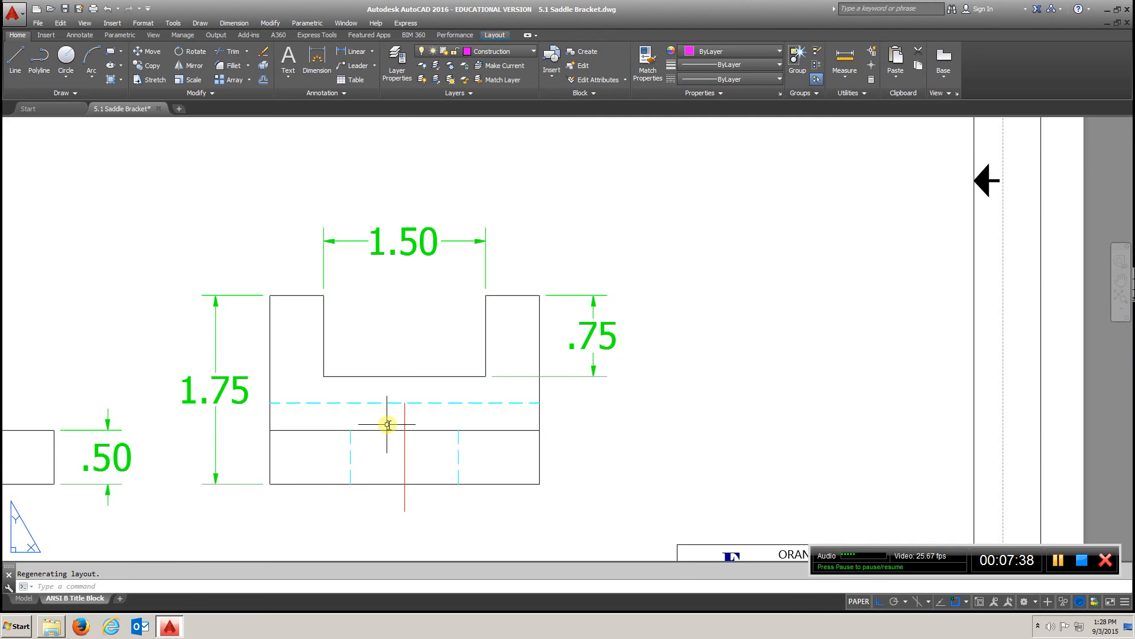
middle_click_drag(387, 415, 591, 411)
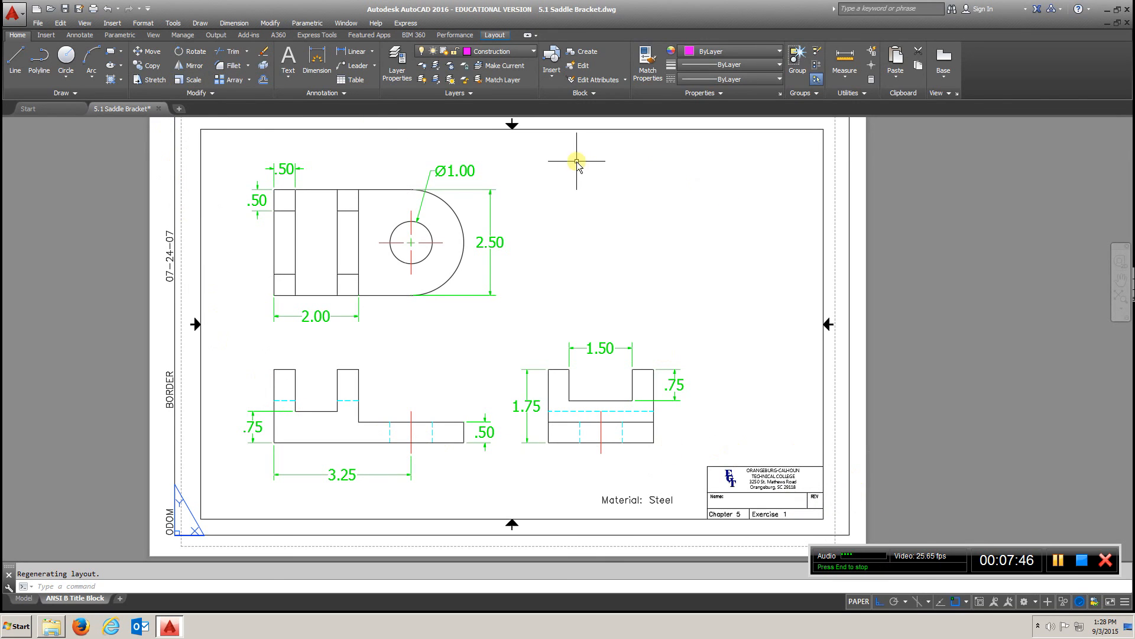
- Return to model space and review the bracket's construction stages in sequence, from the first layout rectangles to the dimensioned three-view drawing
left_click(23, 598)
scroll(445, 373, "down", 8)
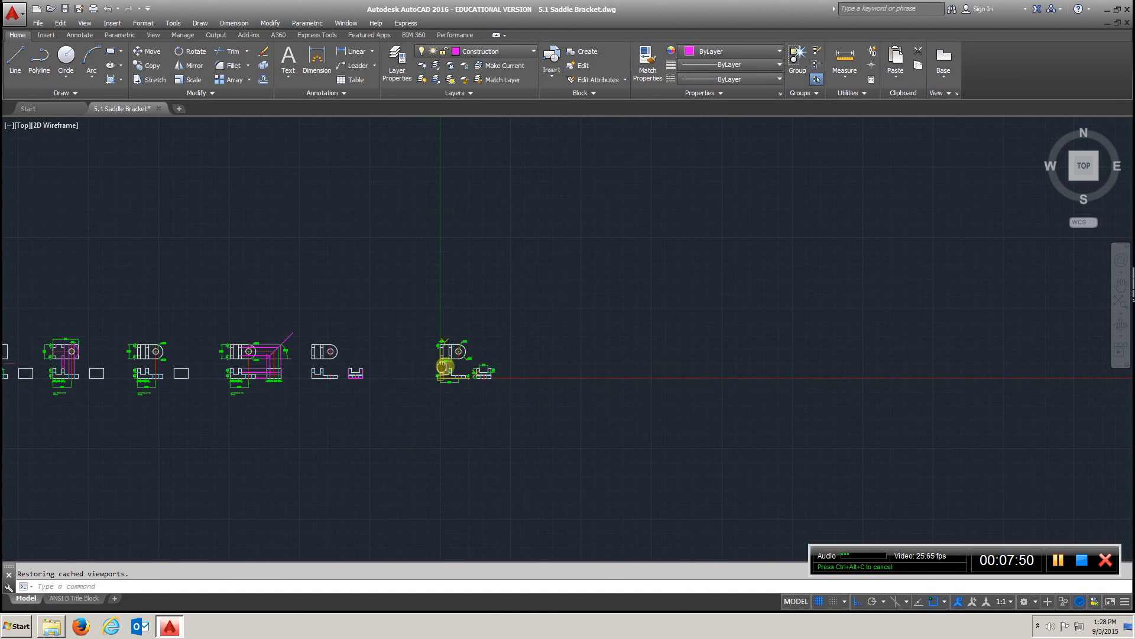
scroll(615, 363, "up", 5)
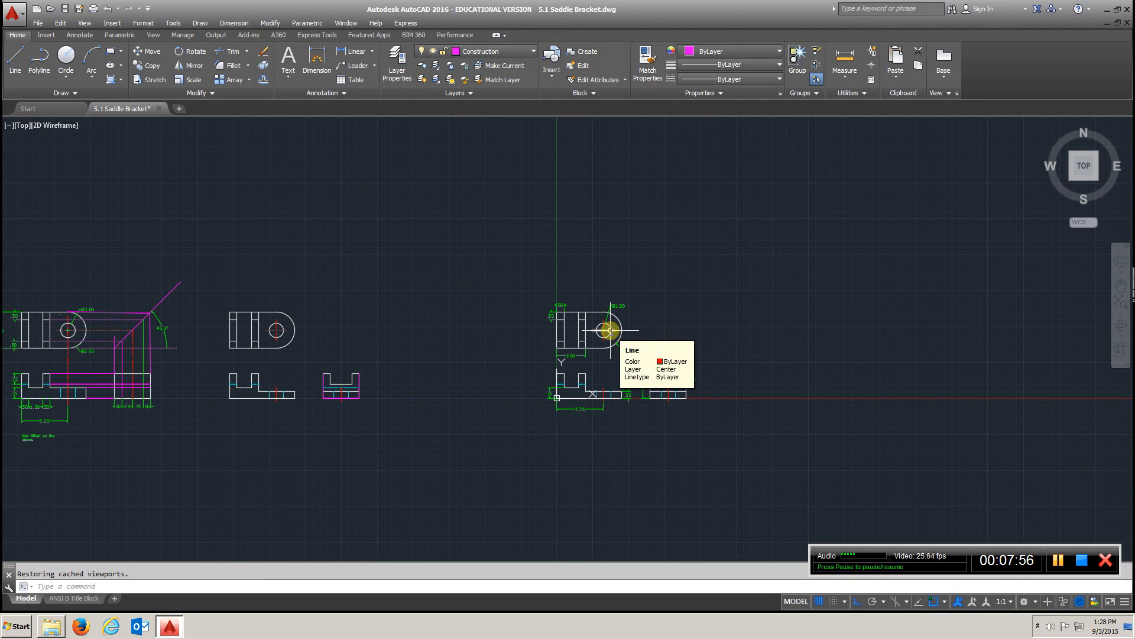
scroll(414, 402, "down", 4)
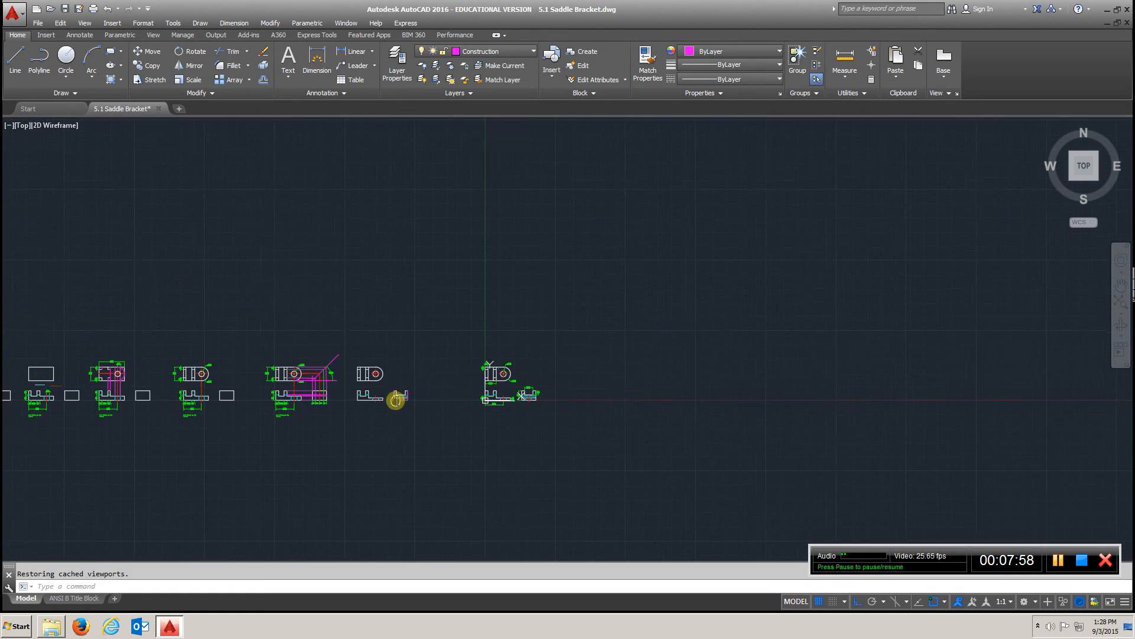
middle_click_drag(396, 401, 702, 375)
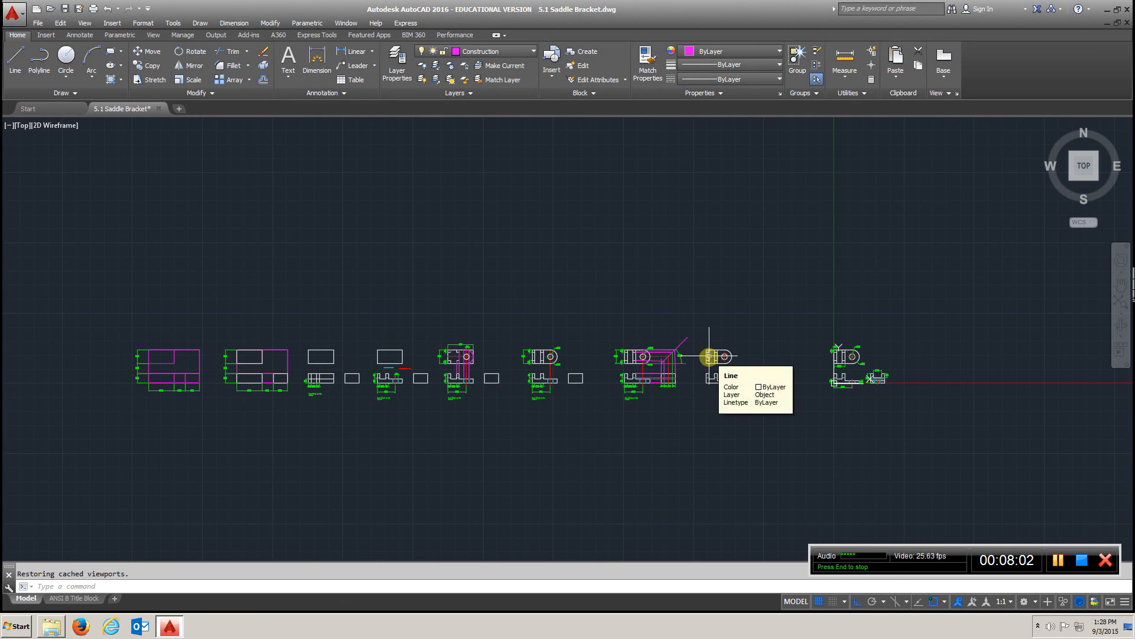
scroll(134, 373, "up", 5)
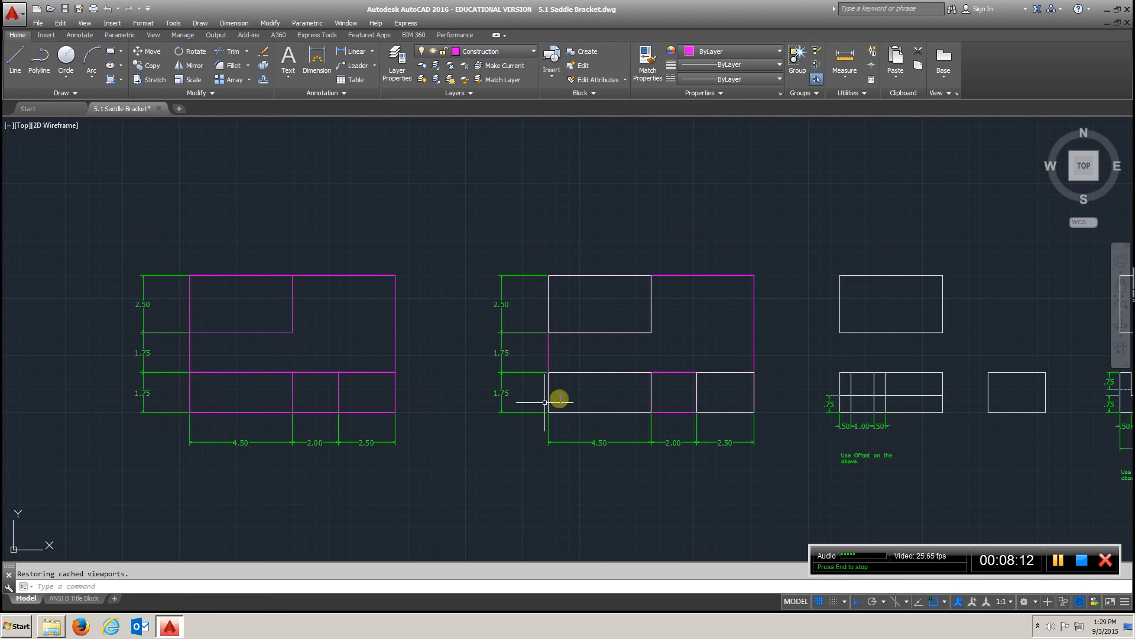
scroll(687, 397, "down", 2)
middle_click_drag(689, 398, 387, 356)
middle_click_drag(754, 350, 95, 353)
middle_click_drag(610, 349, 130, 340)
middle_click_drag(659, 319, 570, 345)
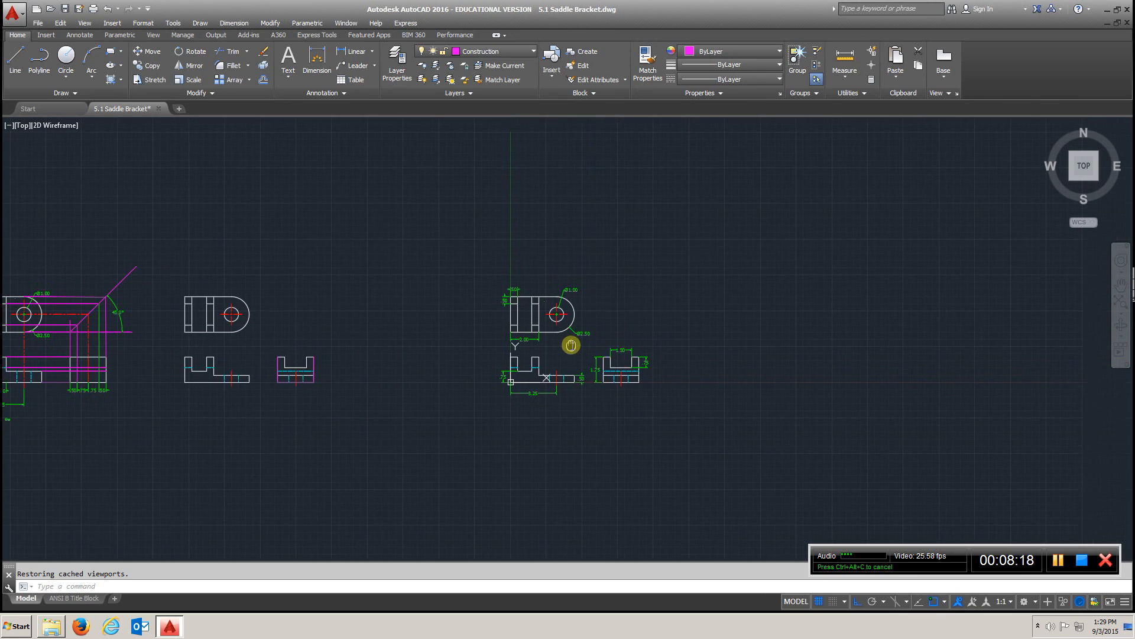
scroll(570, 345, "up", 4)
scroll(573, 349, "down", 4)
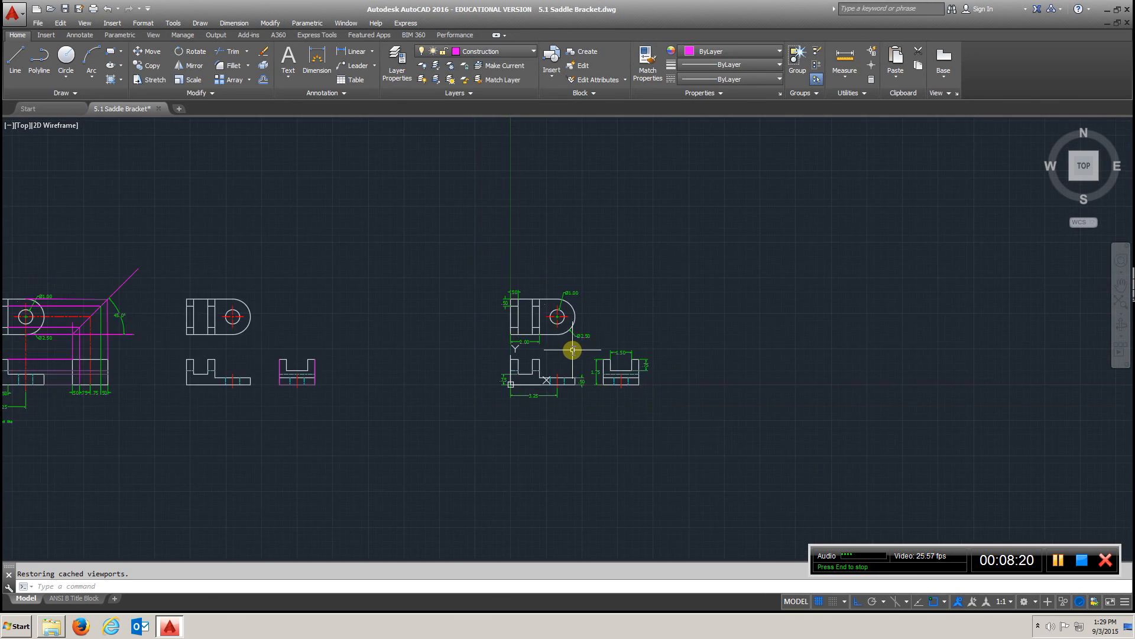